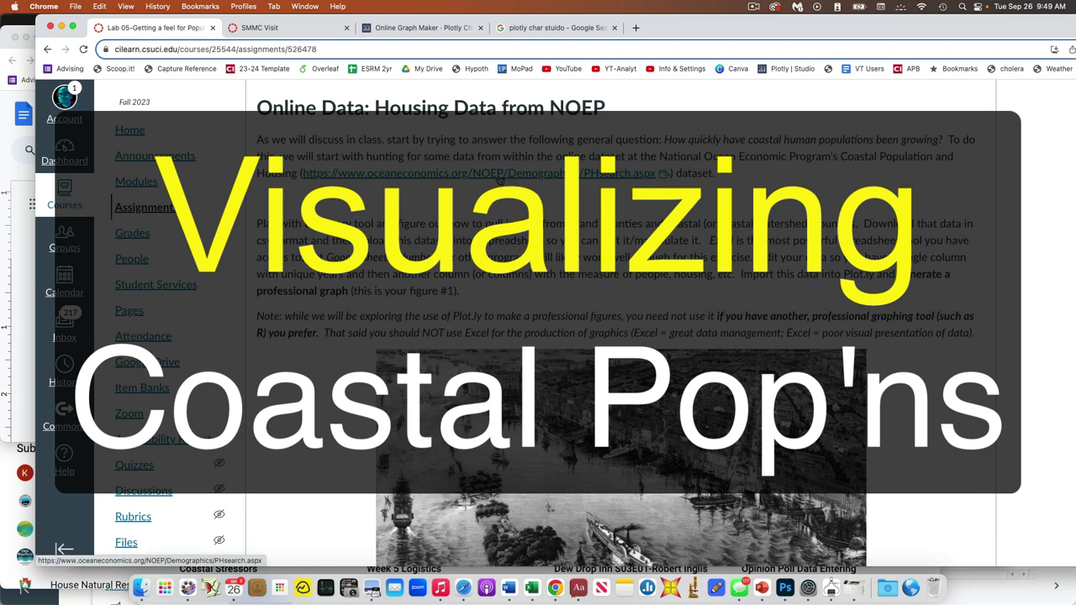
# - Open the NOEP PHsearch link, then back on Lab 05 highlight the query-tool counties sentence
pyautogui.click(499, 176)
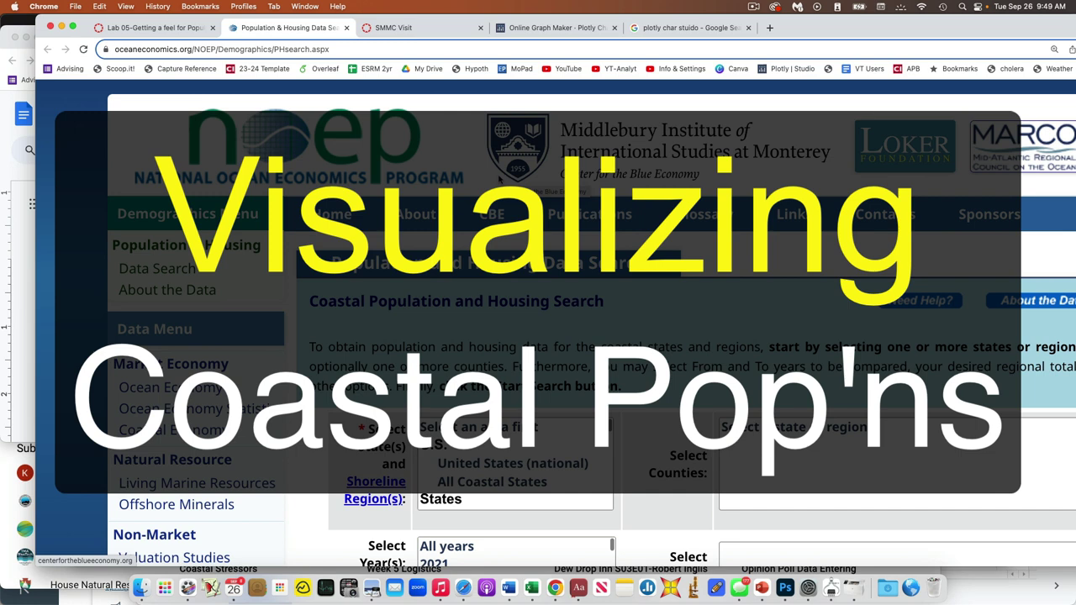
pyautogui.click(168, 28)
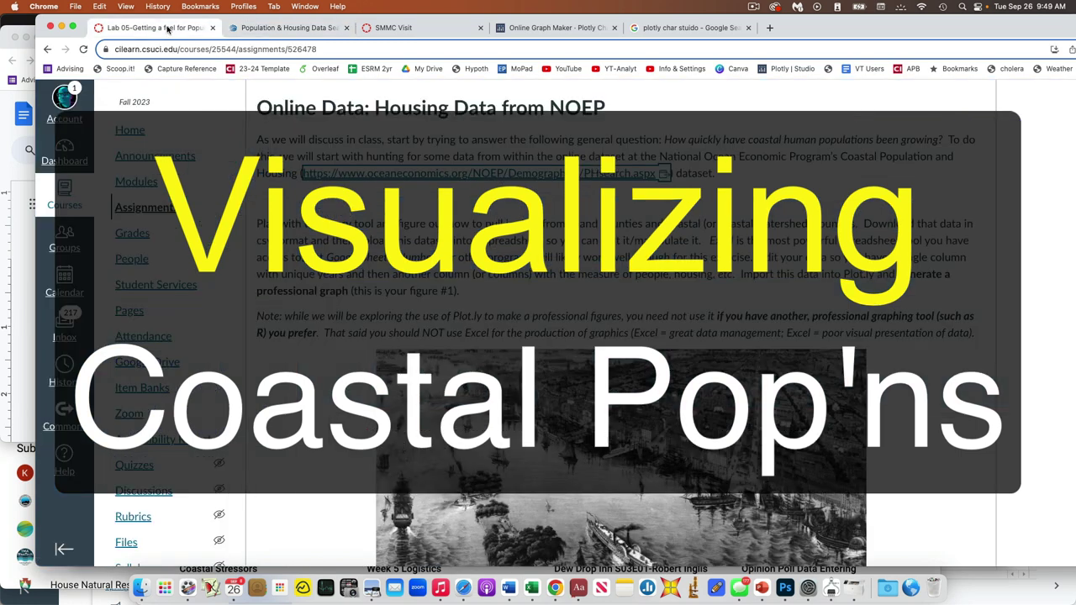
pyautogui.scroll(-2, 520, 284)
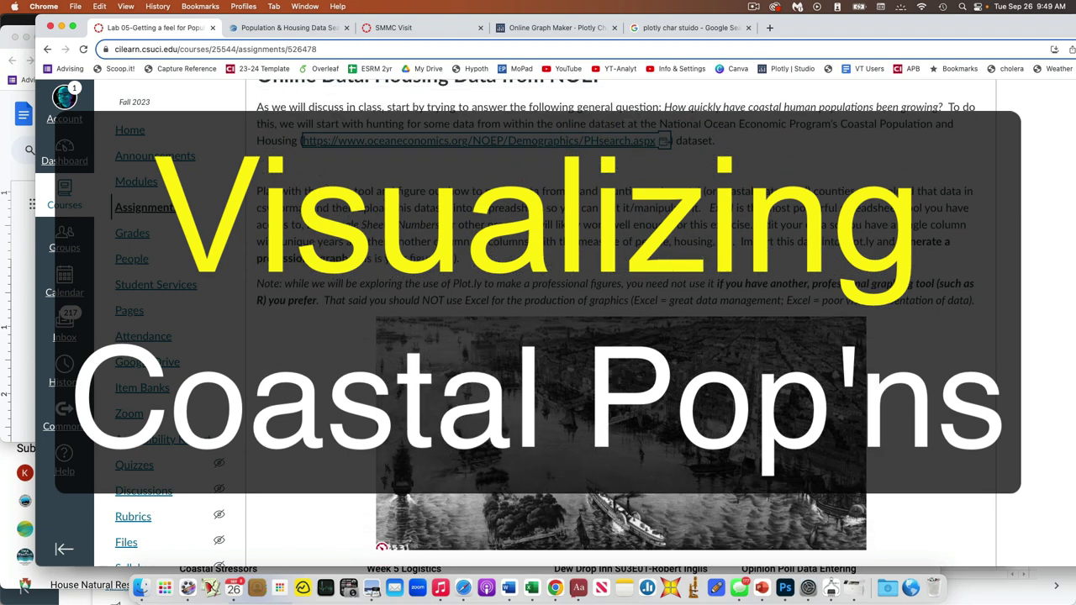
pyautogui.moveTo(335, 190); pyautogui.dragTo(862, 188)
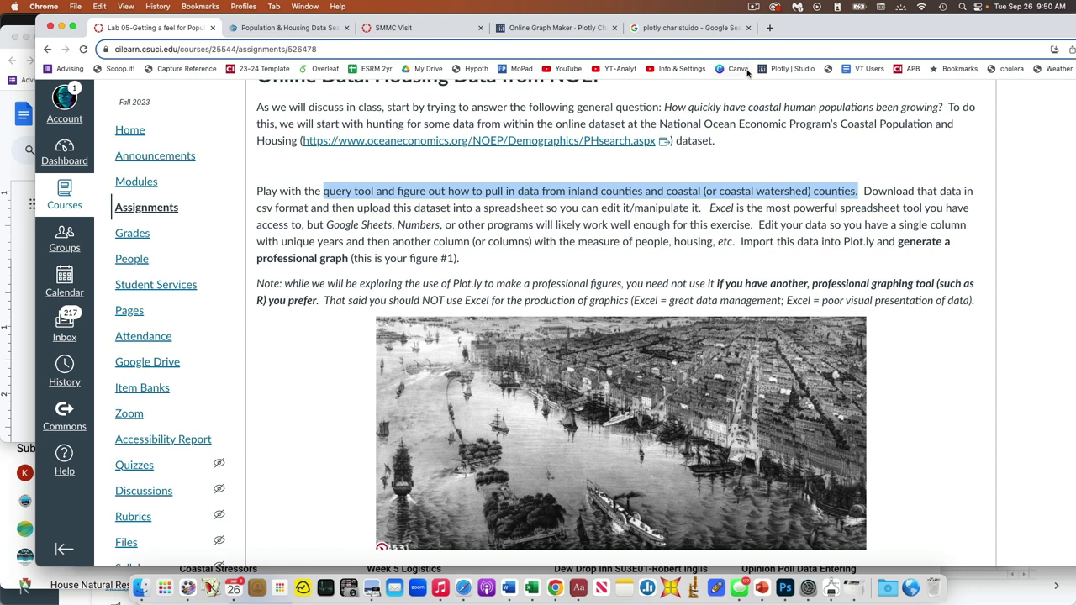
# - Show the Coastal Population and Housing Search form's state, year and county fields
pyautogui.click(311, 29)
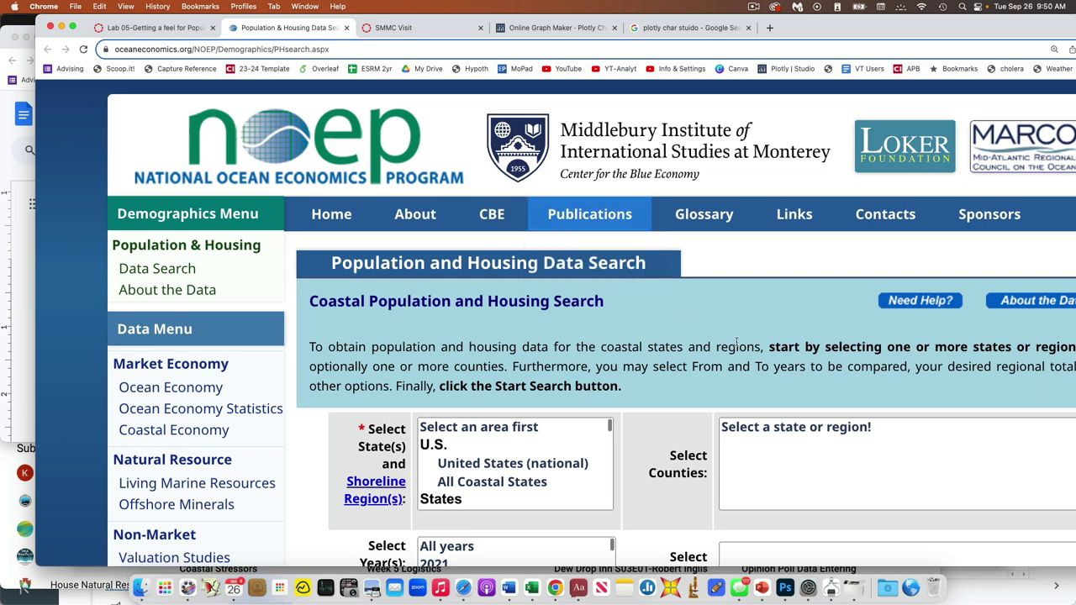
pyautogui.scroll(-3, 673, 364)
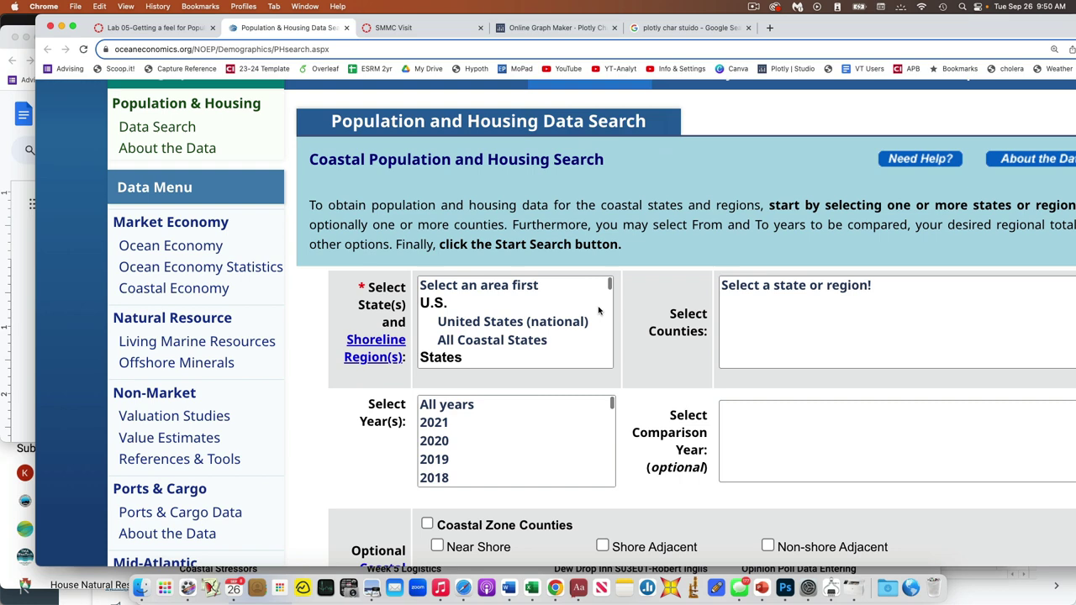
# - In Excel's Book12, select the whole sample table from A1 to E8
pyautogui.click(532, 586)
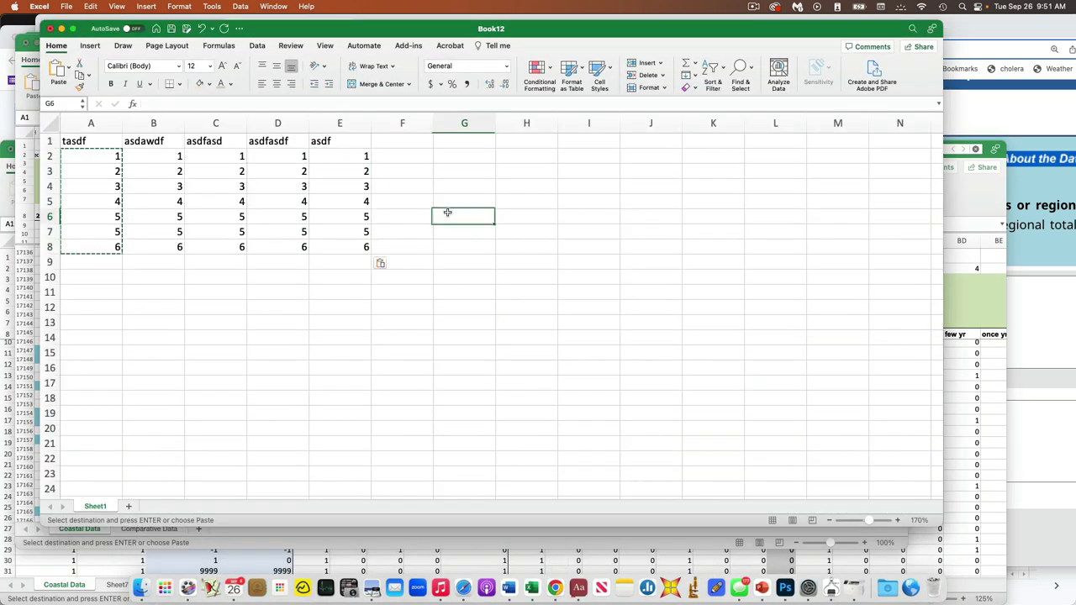
pyautogui.click(47, 141)
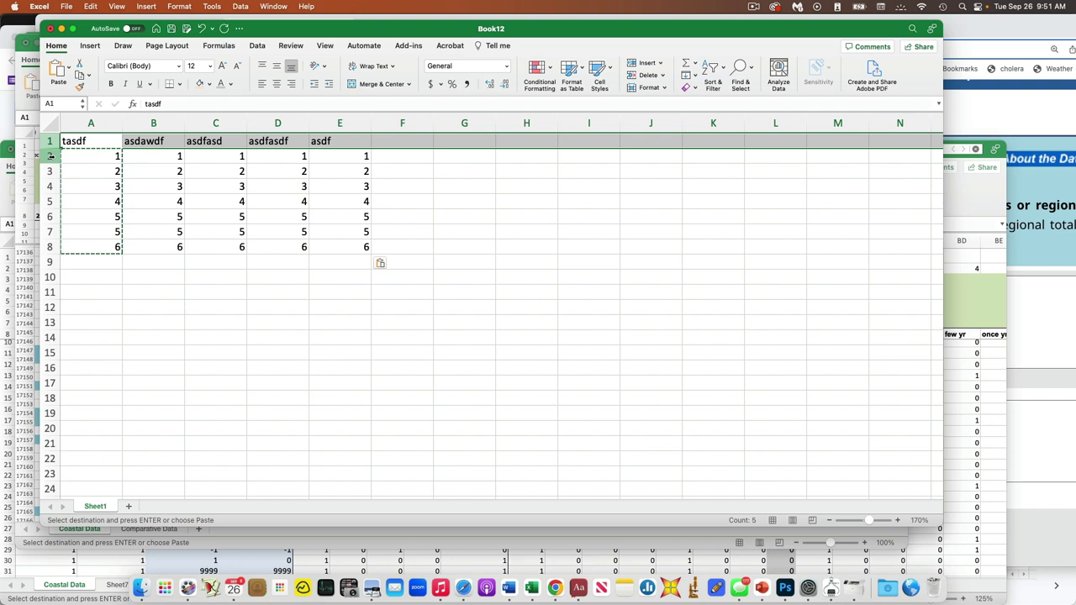
pyautogui.click(50, 156)
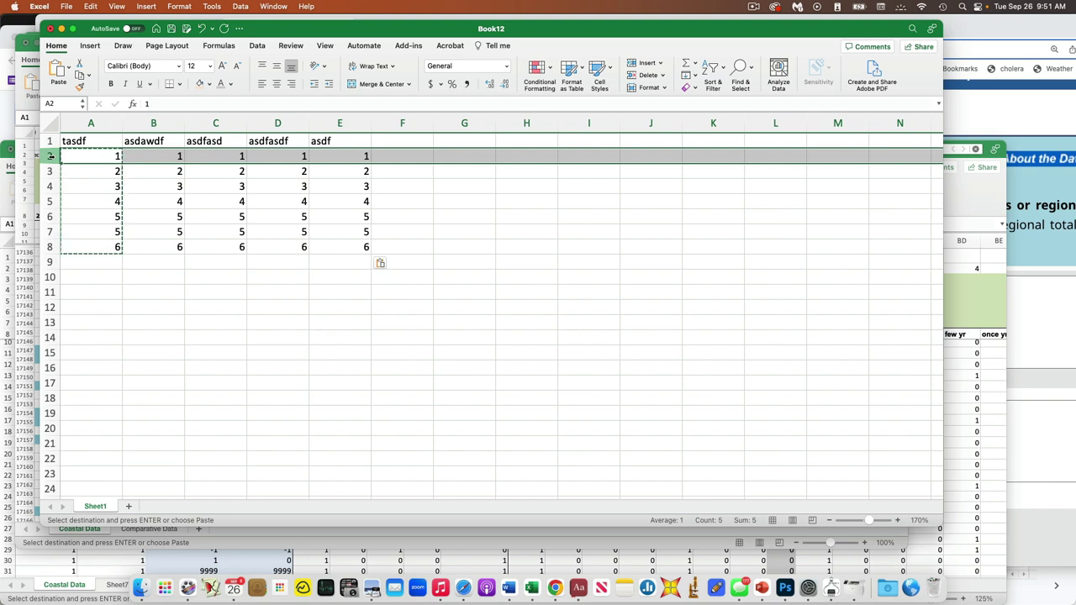
pyautogui.click(172, 124)
pyautogui.click(217, 124)
pyautogui.click(281, 125)
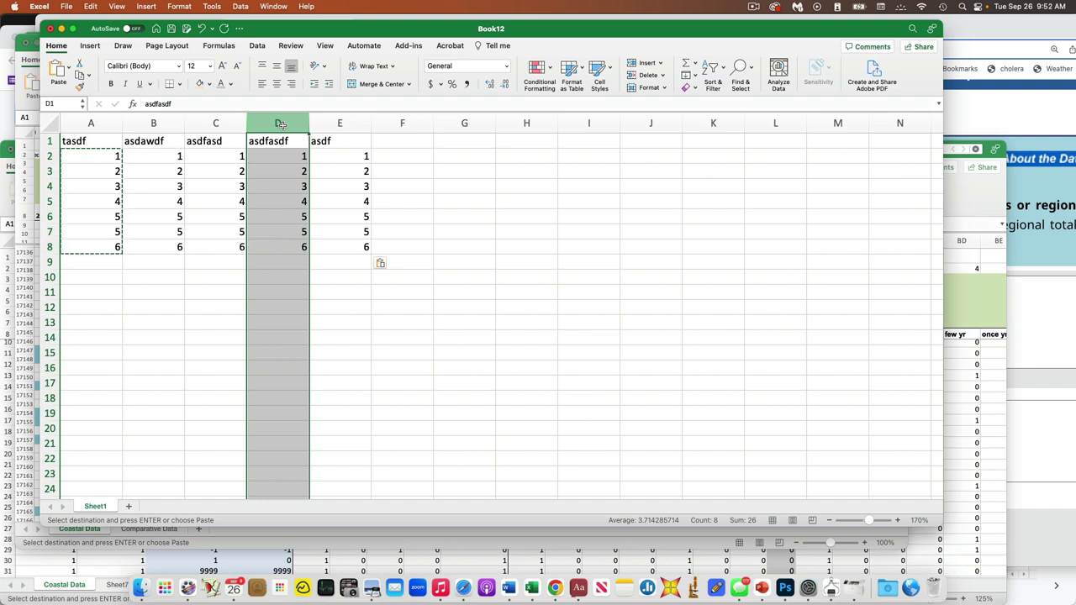
pyautogui.click(413, 228)
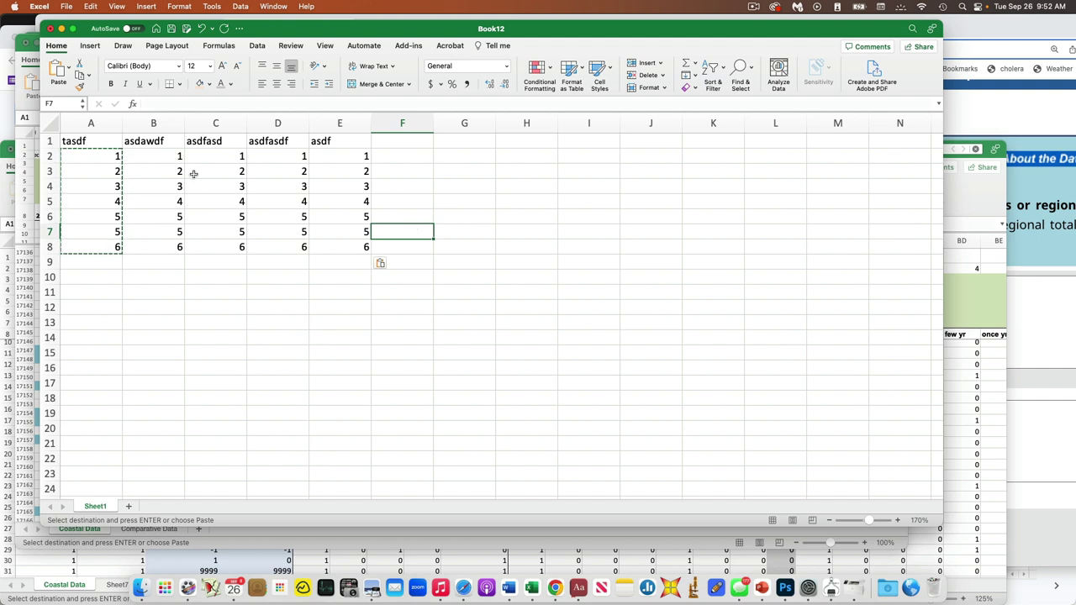
pyautogui.moveTo(84, 141); pyautogui.dragTo(325, 247)
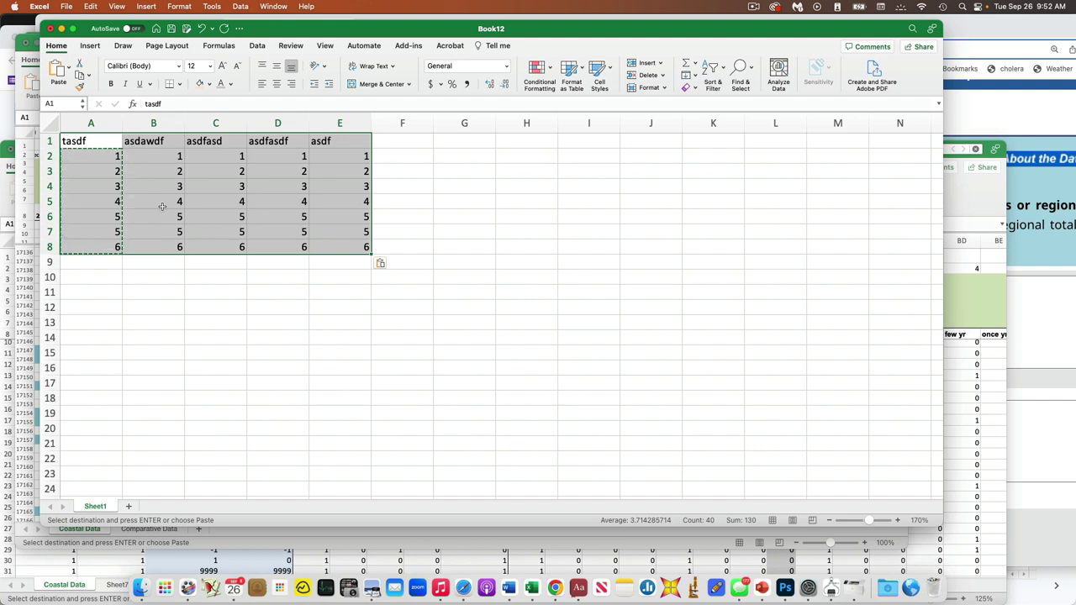
# - Insert blank rows above the table and type notes asdfasdfa, sadf, asdfasdfa and header dfas
pyautogui.press('super+shift+equal')
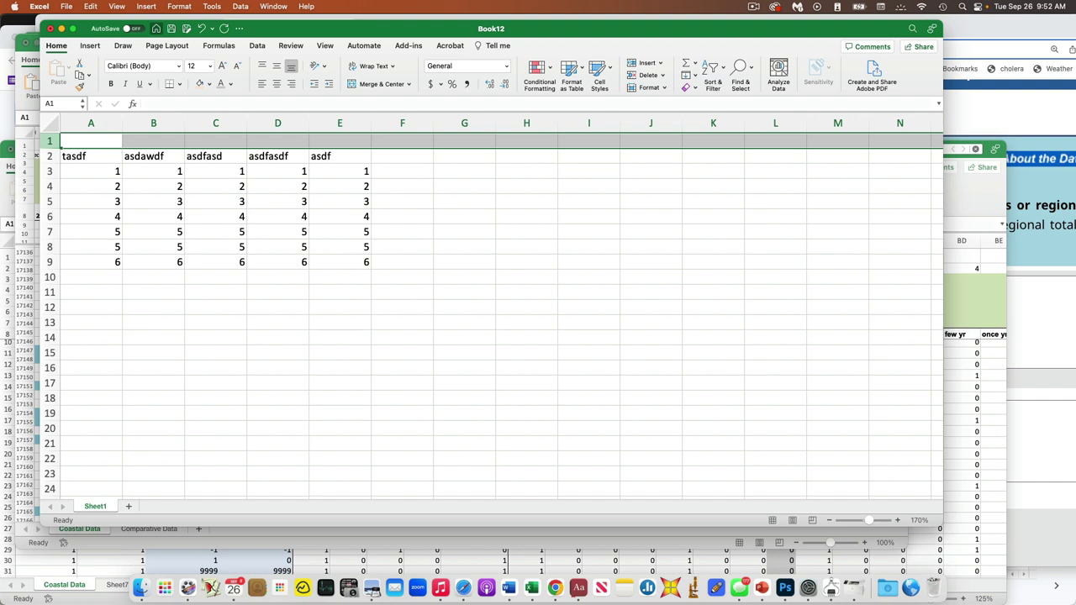
pyautogui.press('super+shift+equal')
pyautogui.press('super+shift+equal')
pyautogui.write('asdfasdfa')
pyautogui.press('Return')
pyautogui.write('sad')
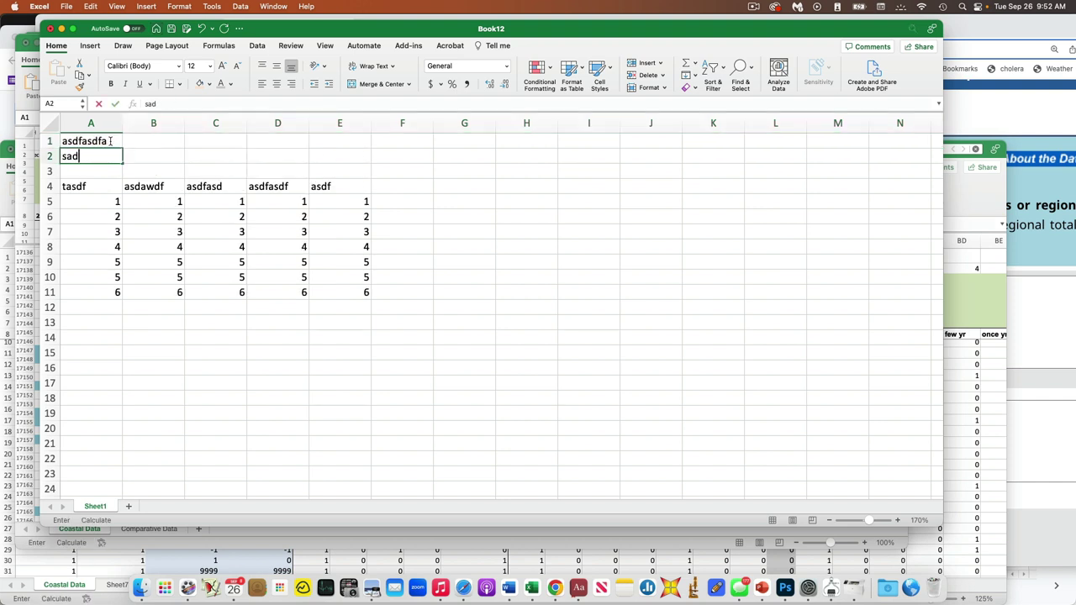
pyautogui.write('f')
pyautogui.press('Return')
pyautogui.write('asdfasdfa')
pyautogui.press('Return')
pyautogui.write('dfas')
pyautogui.press('Return')
pyautogui.press('Return')
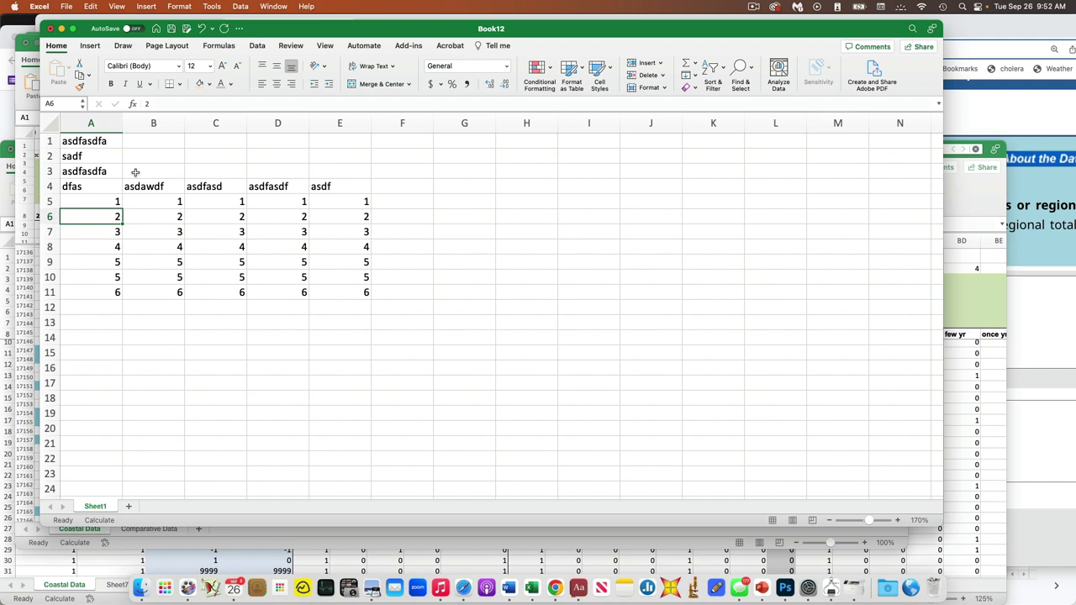
pyautogui.click(171, 154)
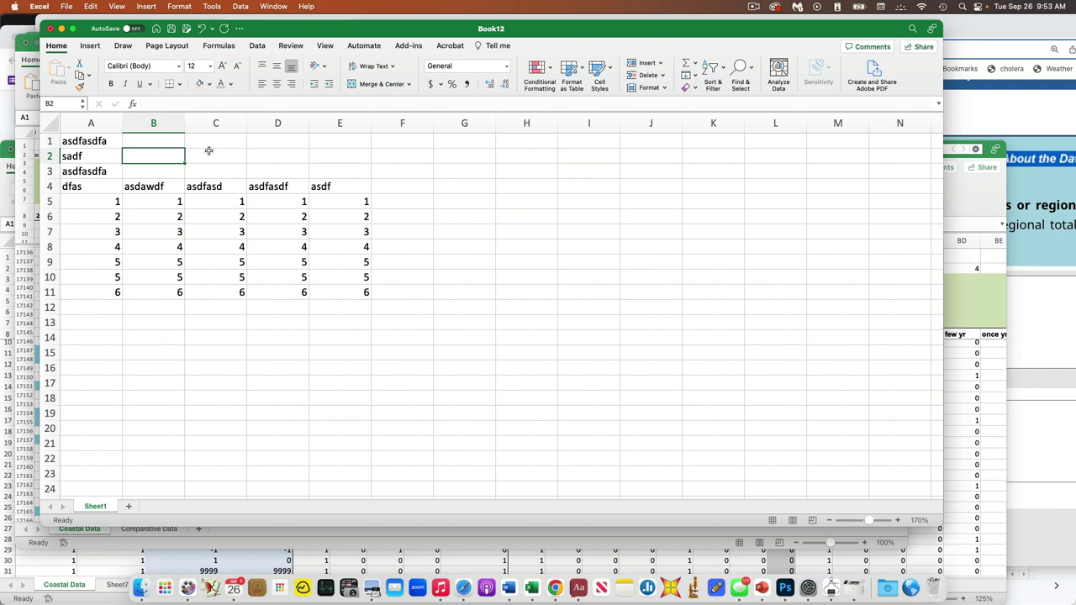
# - Delete the three note rows so the table starts at row 1 again
pyautogui.click(402, 207)
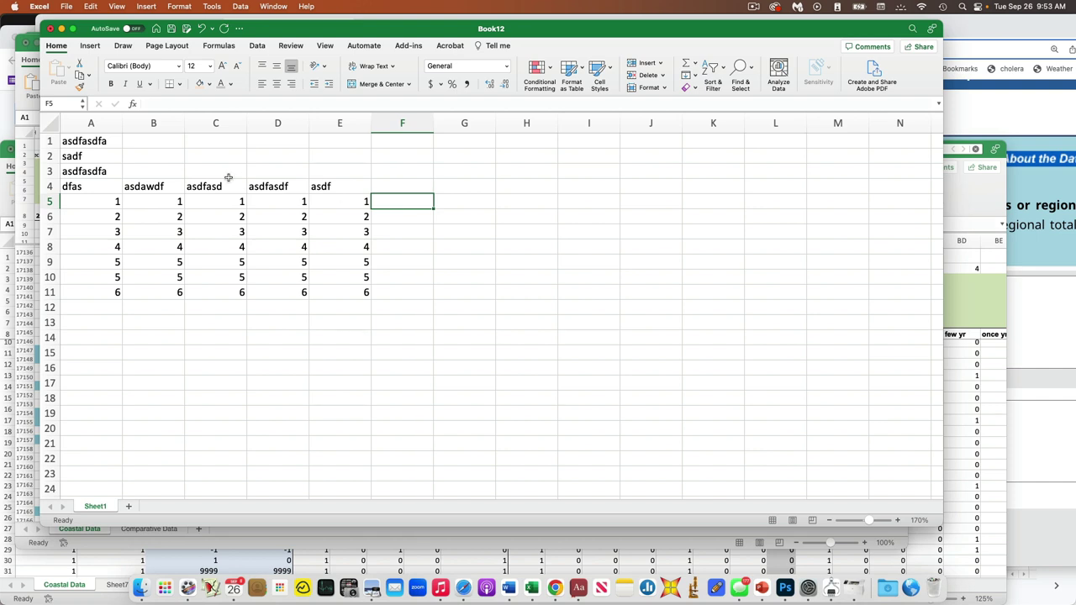
pyautogui.click(51, 170)
pyautogui.moveTo(52, 170); pyautogui.dragTo(51, 143)
pyautogui.rightClick(52, 145)
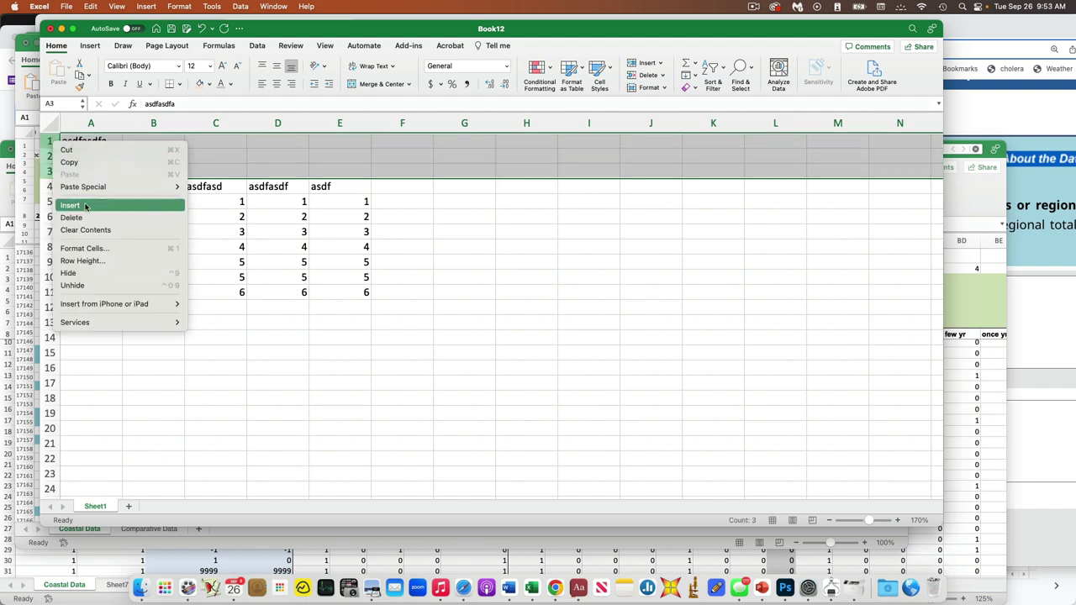
pyautogui.press('Escape')
pyautogui.press('super+minus')
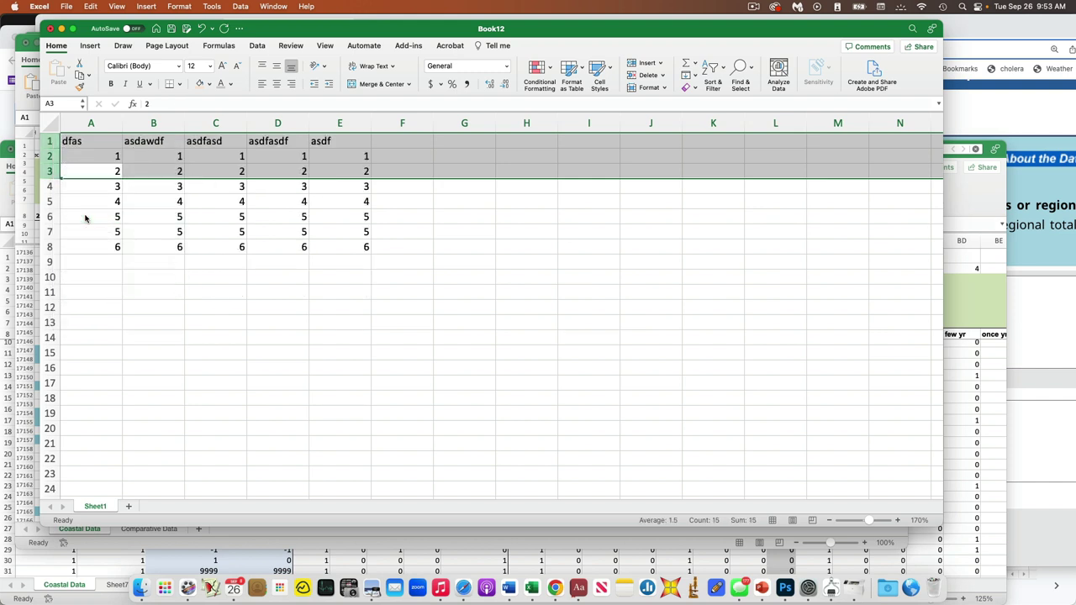
pyautogui.click(233, 319)
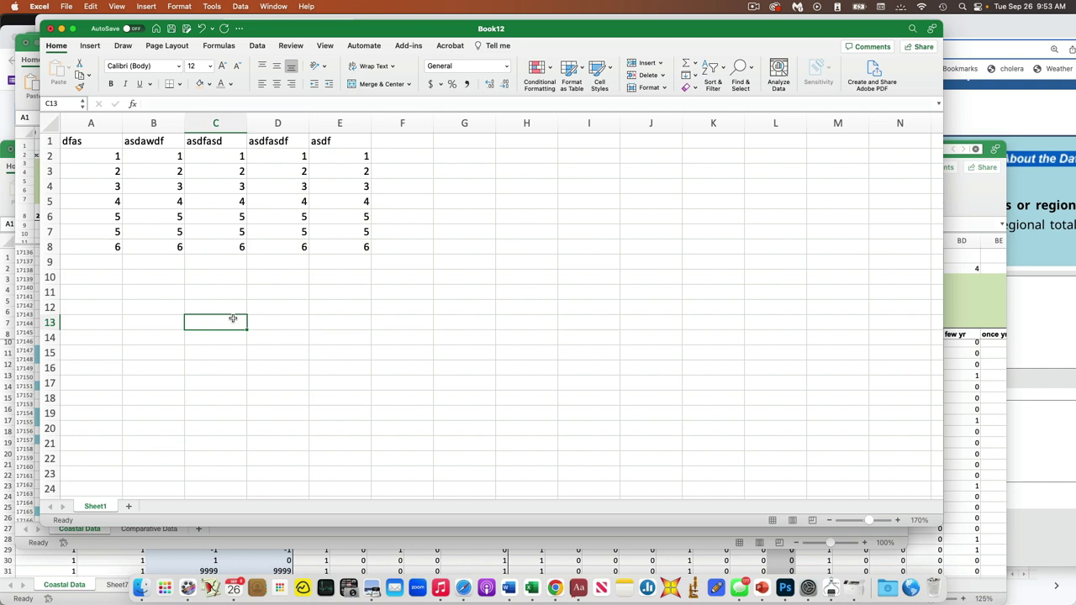
# - Replace the number in B3 with the letter t
pyautogui.click(165, 170)
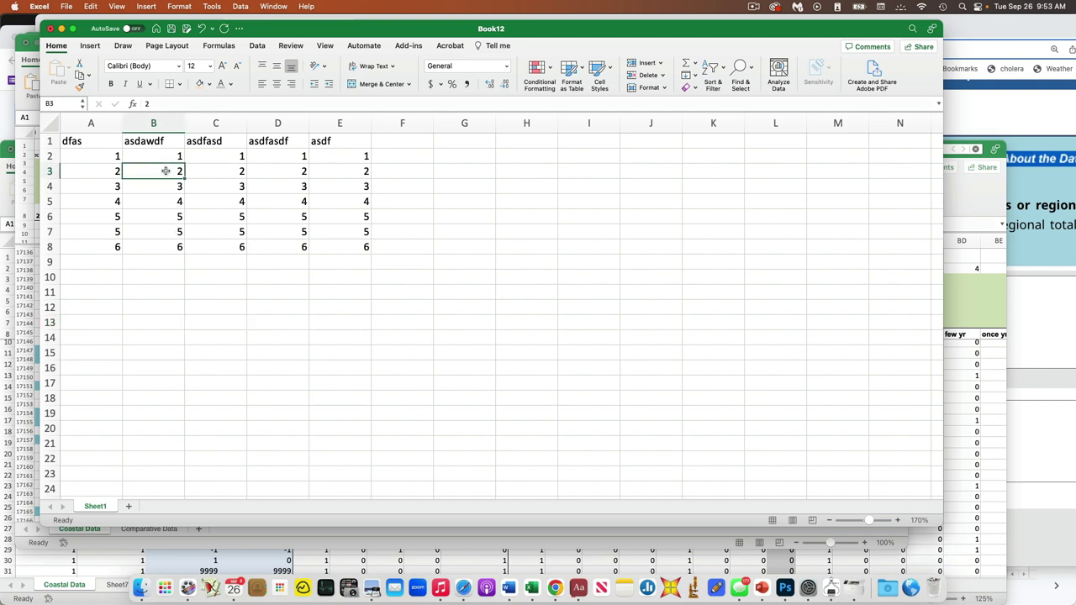
pyautogui.write('t')
pyautogui.press('Return')
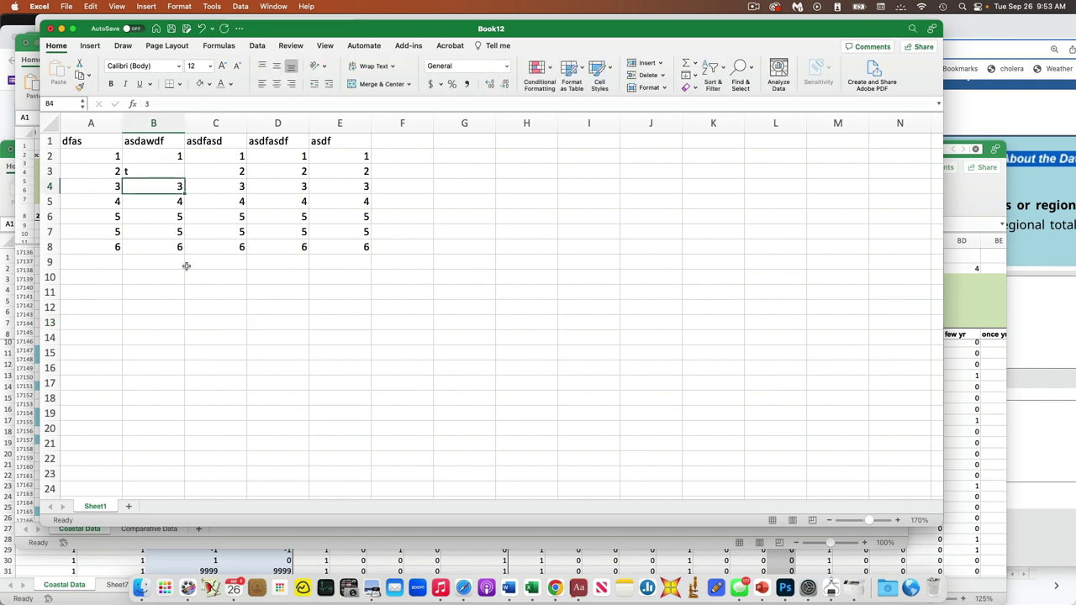
pyautogui.click(185, 265)
pyautogui.click(158, 174)
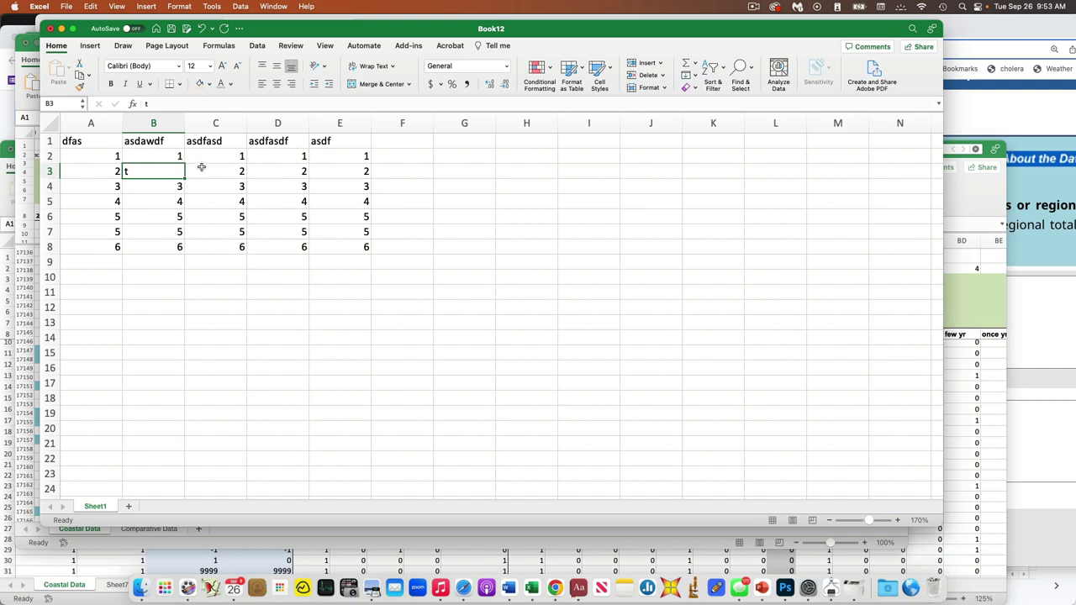
pyautogui.click(161, 125)
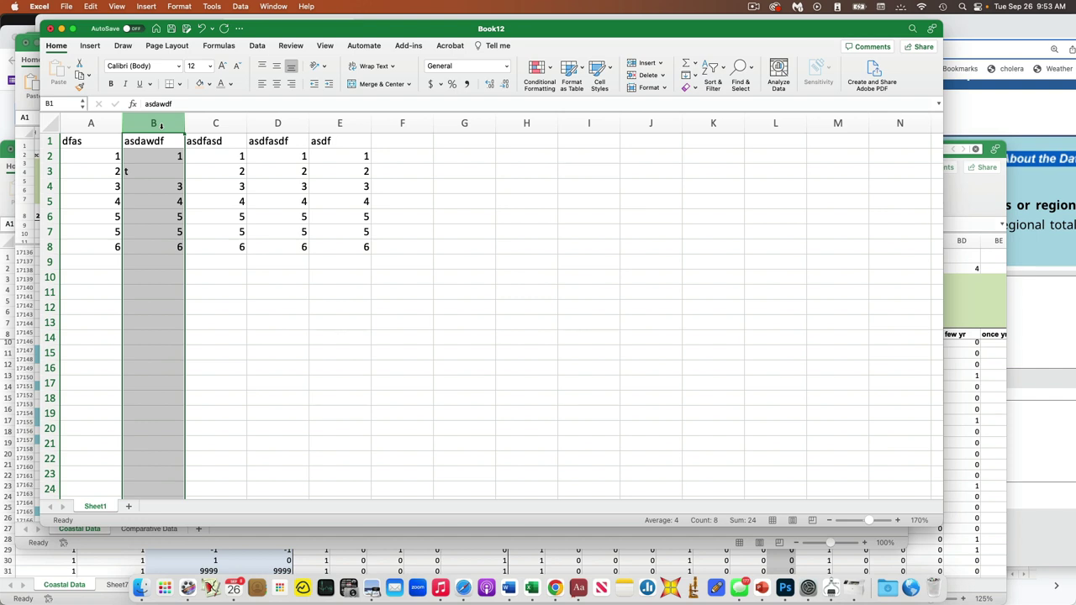
pyautogui.click(160, 185)
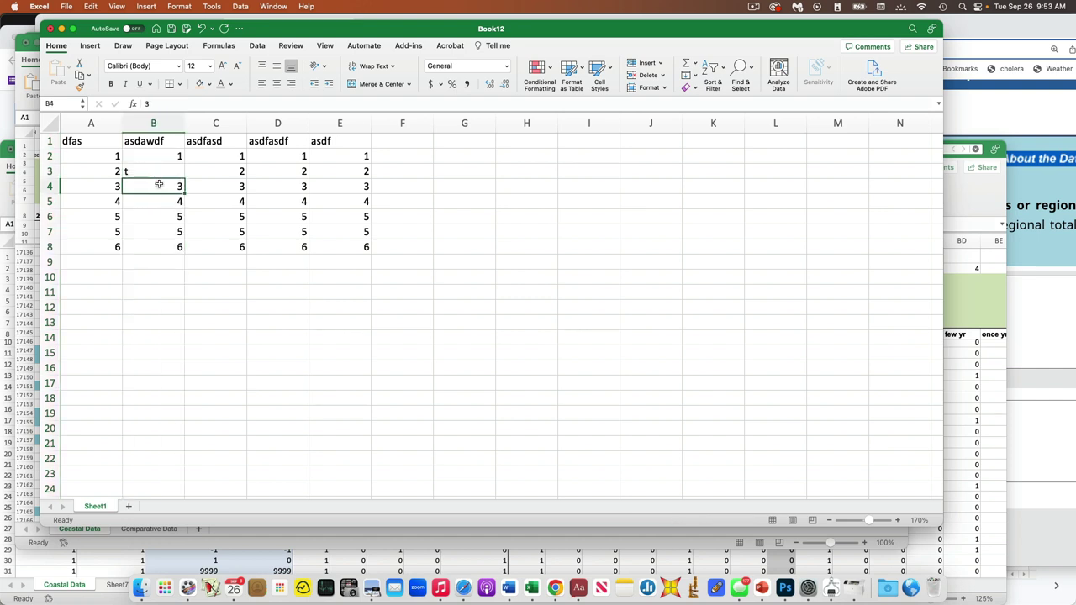
pyautogui.click(160, 202)
pyautogui.click(162, 187)
pyautogui.click(163, 223)
pyautogui.click(160, 245)
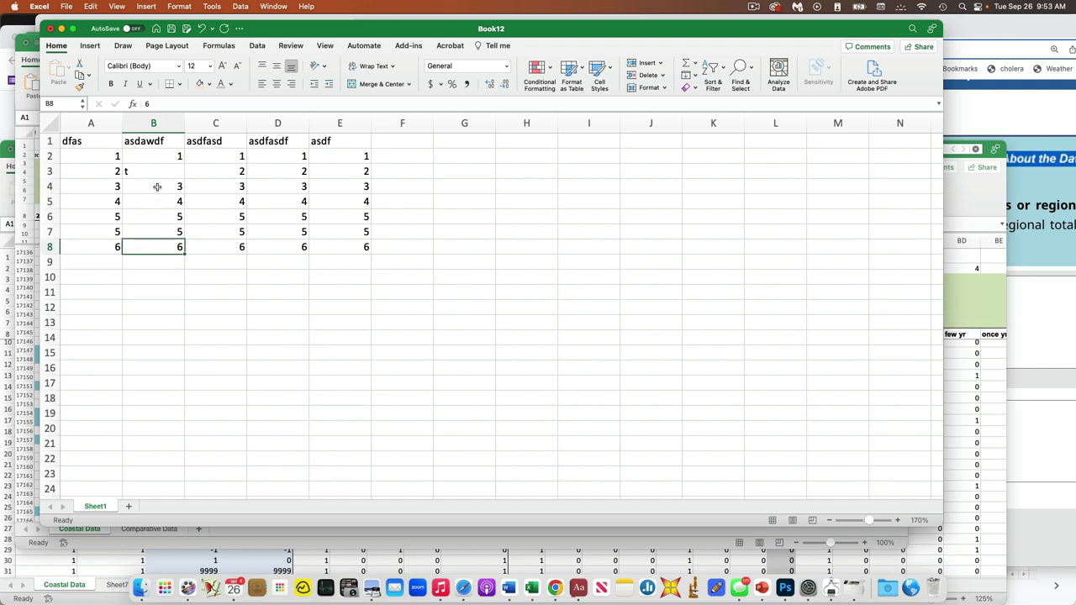
pyautogui.click(157, 186)
# - Enter q in B2 and r in B5, then continue with t in the asdawdf column
pyautogui.click(166, 155)
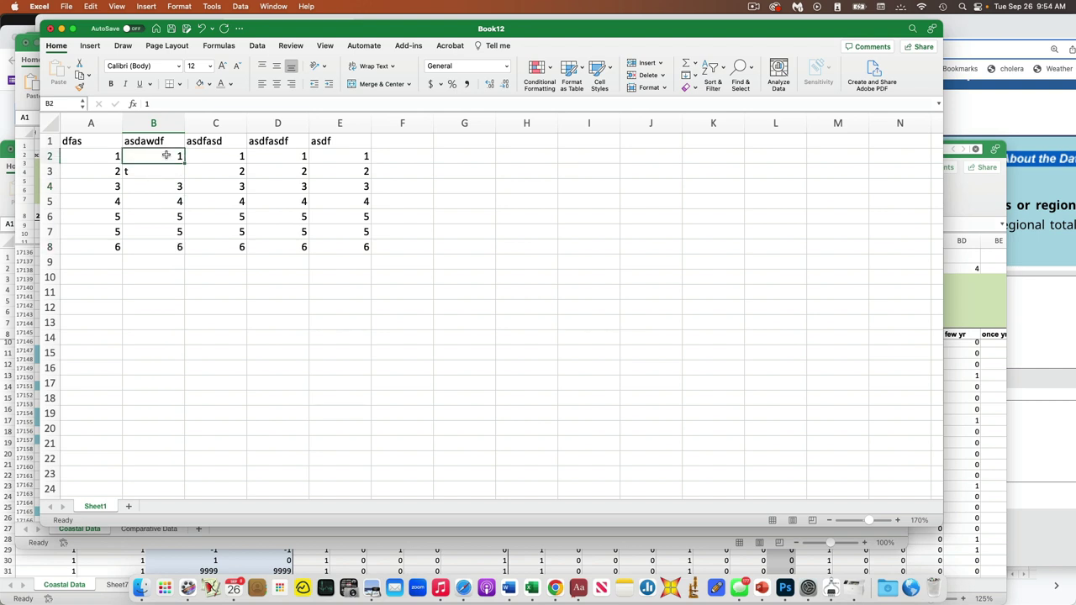
pyautogui.write('q')
pyautogui.press('Down')
pyautogui.press('Down')
pyautogui.press('Down')
pyautogui.write('r')
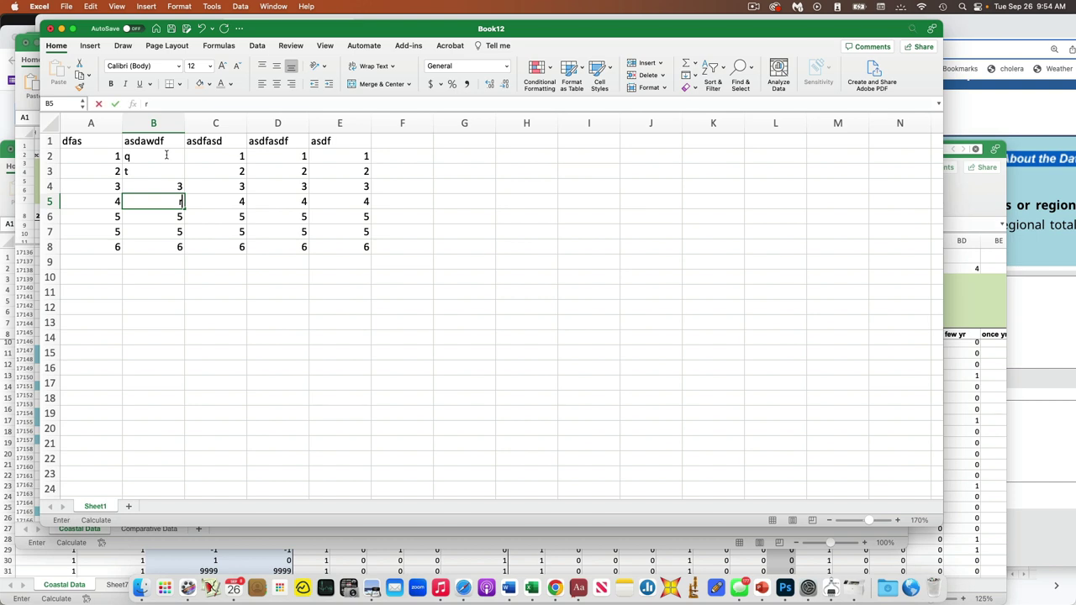
pyautogui.press('Up')
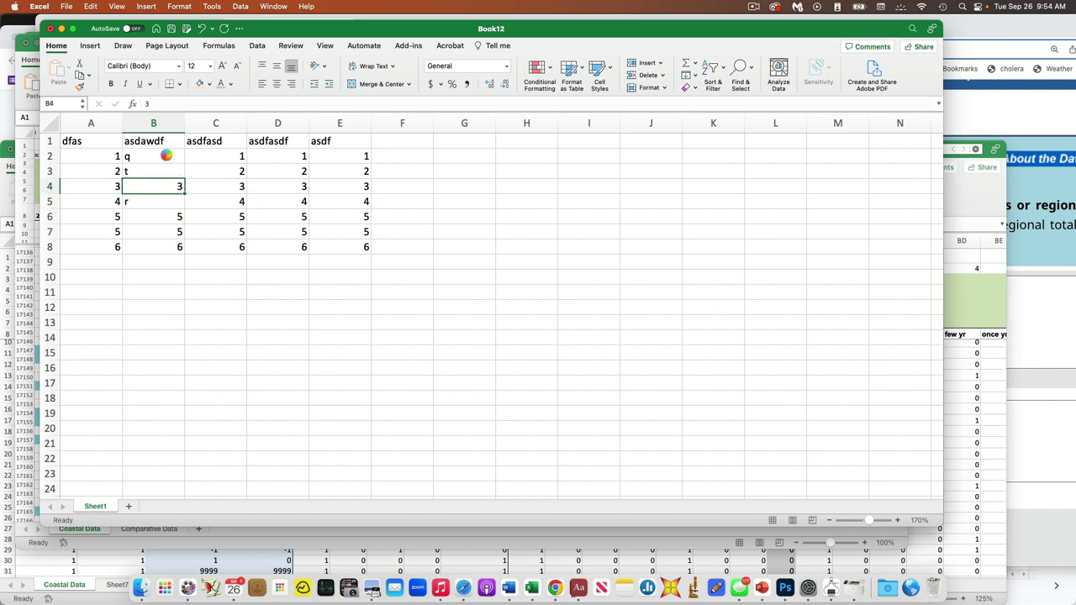
pyautogui.write('t')
pyautogui.press('Down')
pyautogui.press('Down')
# - Enter g, h and j in B6, B7 and B8 of the asdawdf column
pyautogui.write('g')
pyautogui.press('Down')
pyautogui.write('h')
pyautogui.press('Down')
pyautogui.write('j')
pyautogui.press('Down')
pyautogui.press('Down')
pyautogui.press('Down')
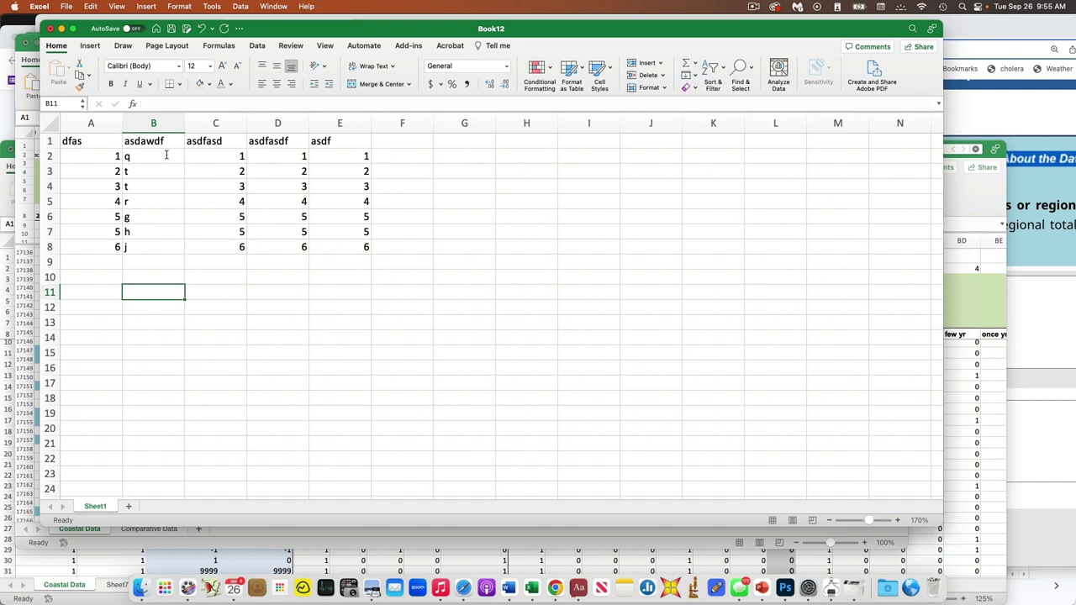
# - Delete the asdawdf text column from the table
pyautogui.click(96, 142)
pyautogui.moveTo(128, 145); pyautogui.dragTo(342, 244)
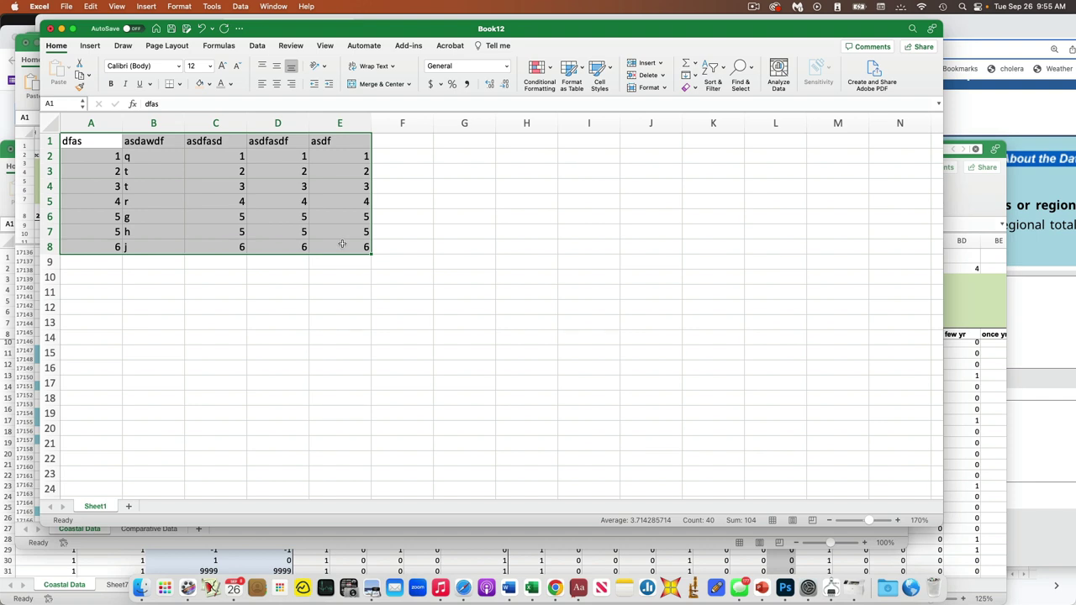
pyautogui.click(84, 139)
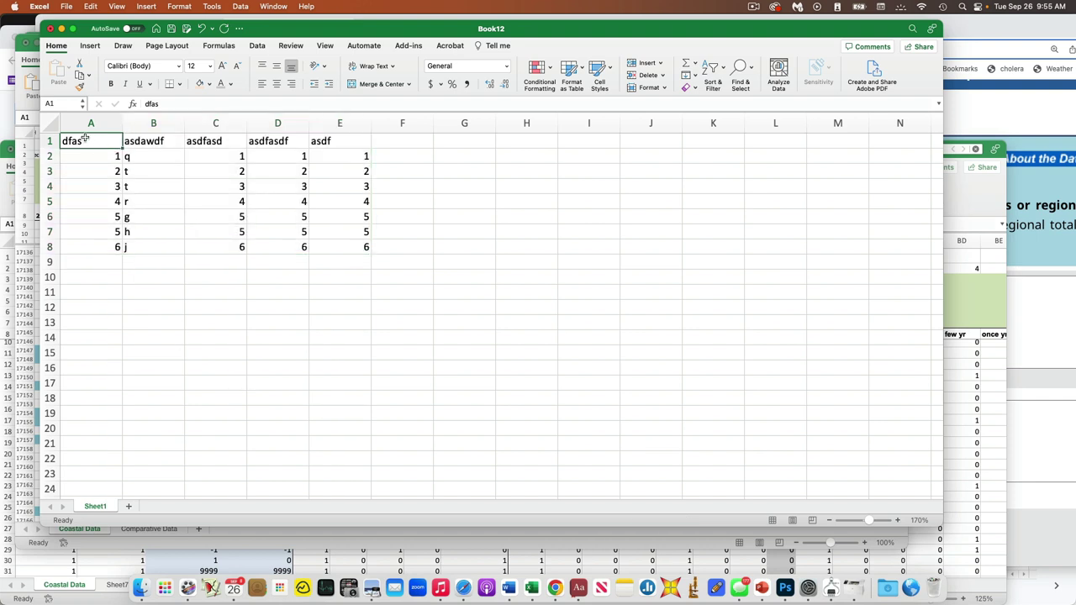
pyautogui.click(153, 124)
pyautogui.rightClick(153, 124)
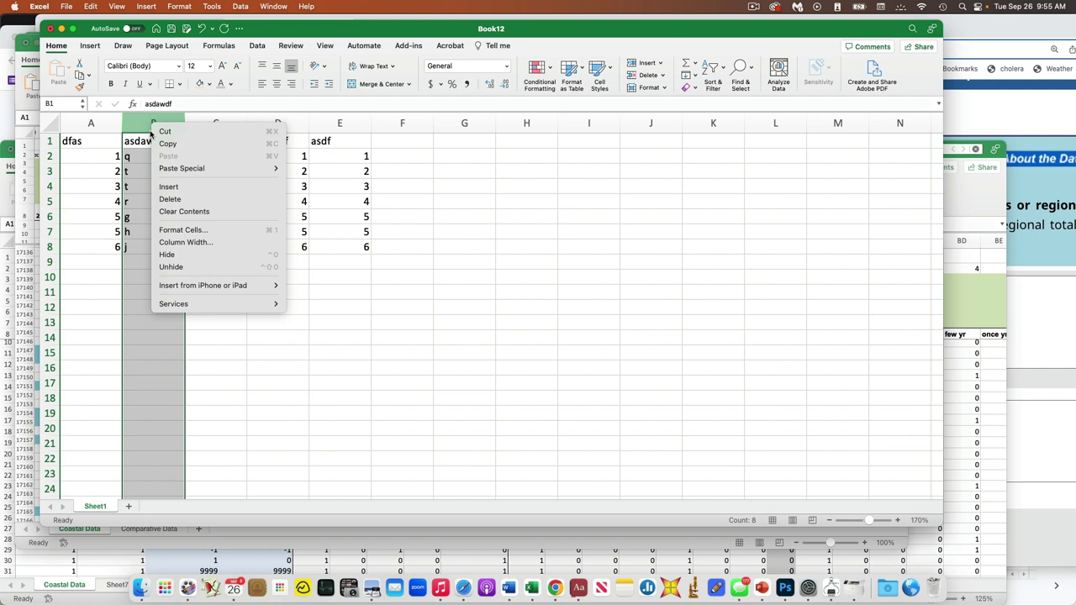
pyautogui.press('Escape')
pyautogui.press('super+minus')
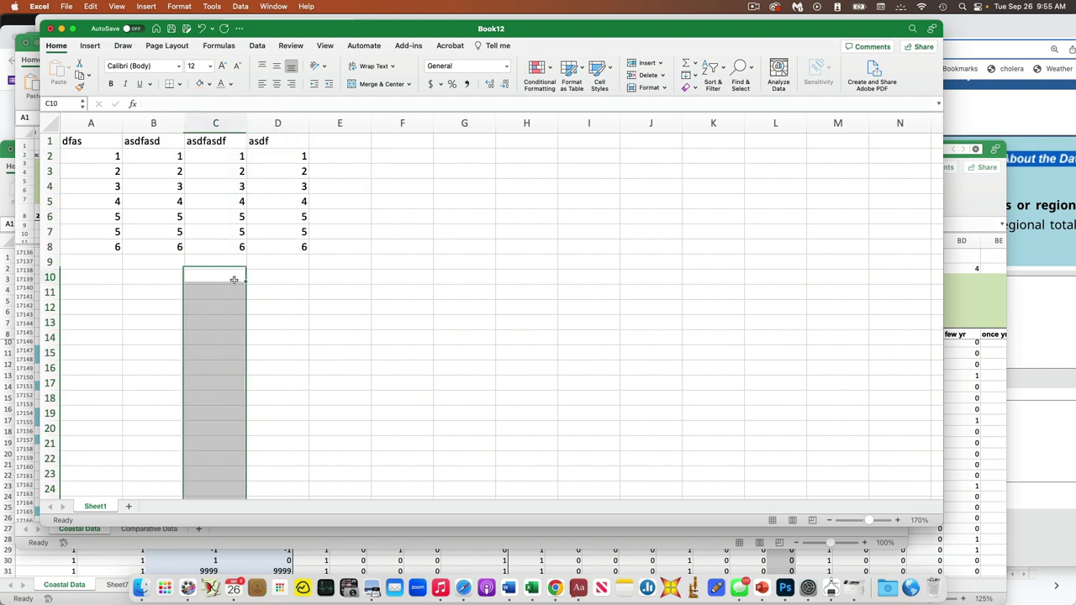
pyautogui.click(233, 278)
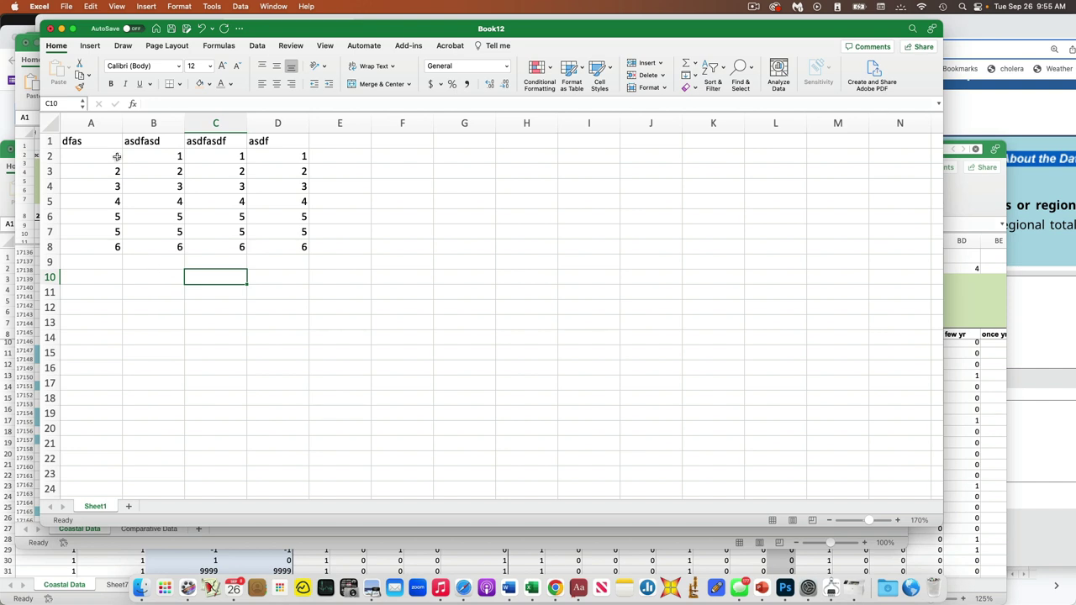
# - Copy the four-column numeric table A1:D8
pyautogui.moveTo(96, 143); pyautogui.dragTo(263, 141)
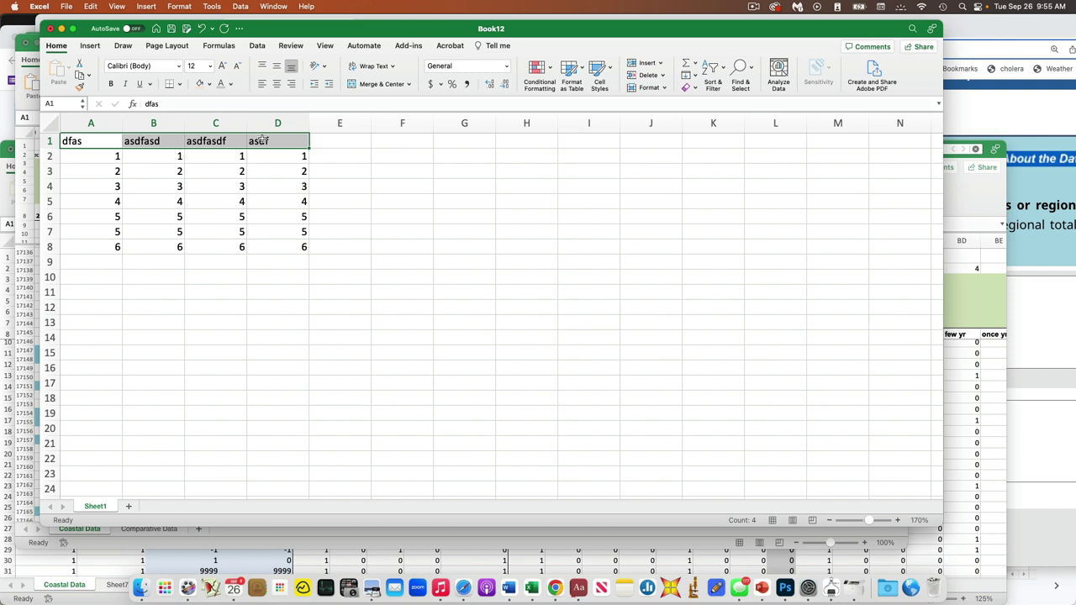
pyautogui.click(383, 184)
pyautogui.click(103, 141)
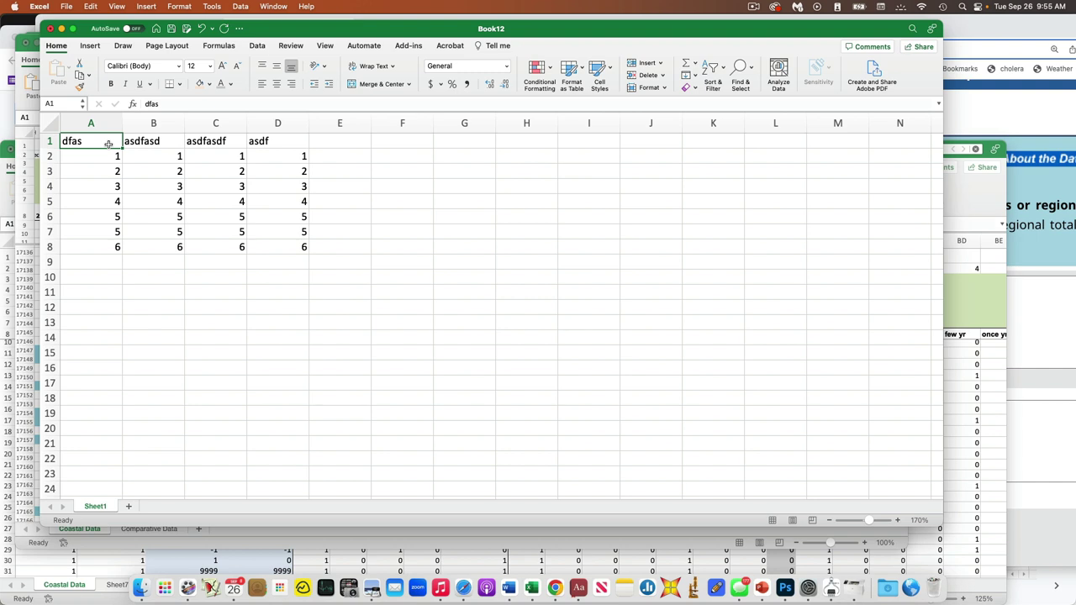
pyautogui.moveTo(108, 144); pyautogui.dragTo(266, 244)
pyautogui.press('super+c')
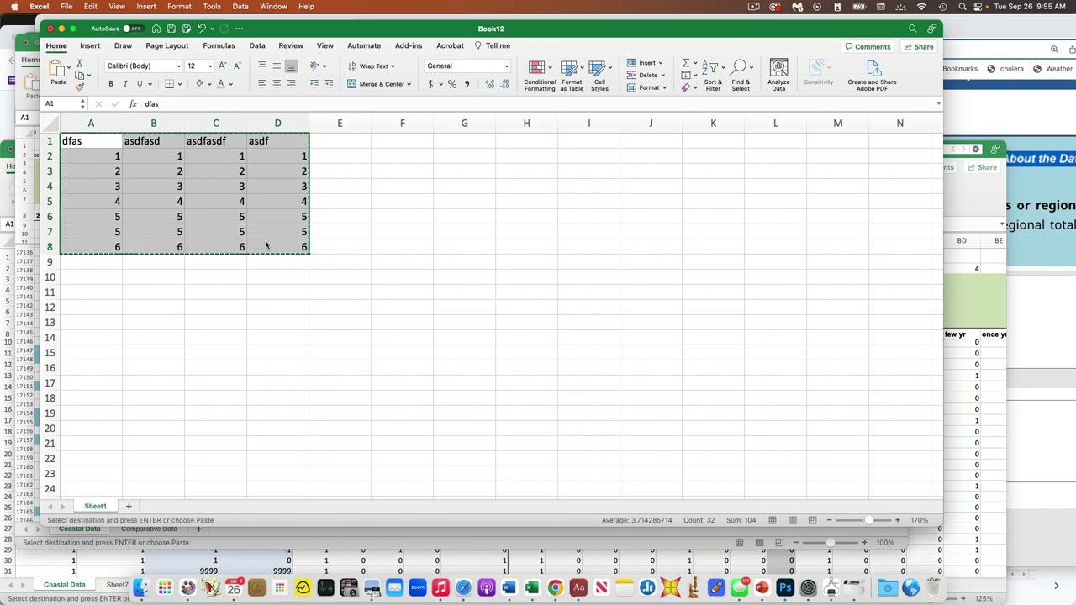
pyautogui.press('super+Tab')
# - Paste the copied table into the Chart Studio grid at D1
pyautogui.click(694, 196)
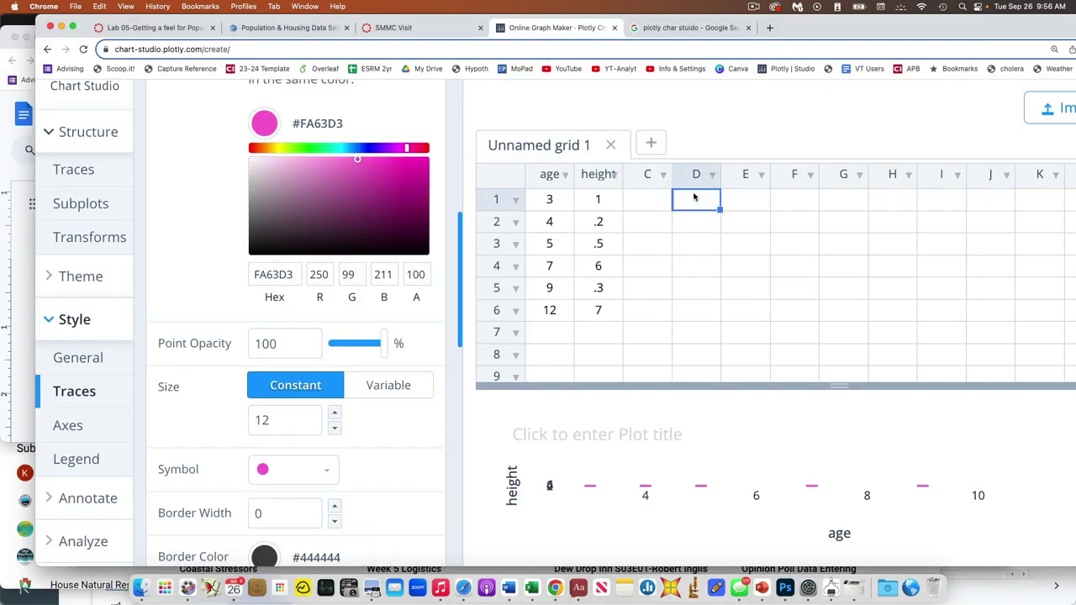
pyautogui.press('super+v')
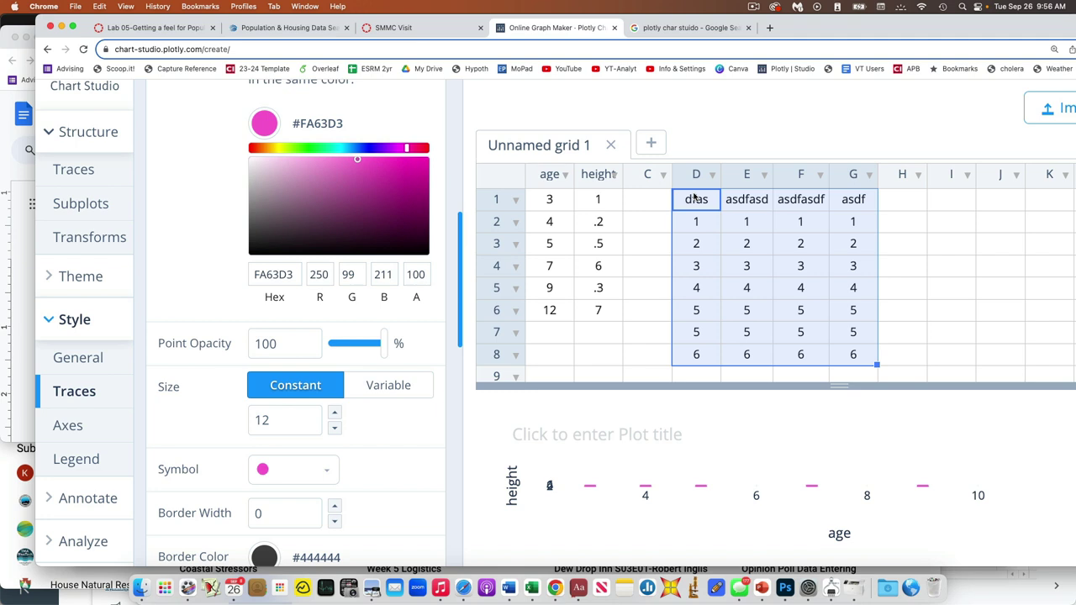
pyautogui.hscroll(2, 798, 242)
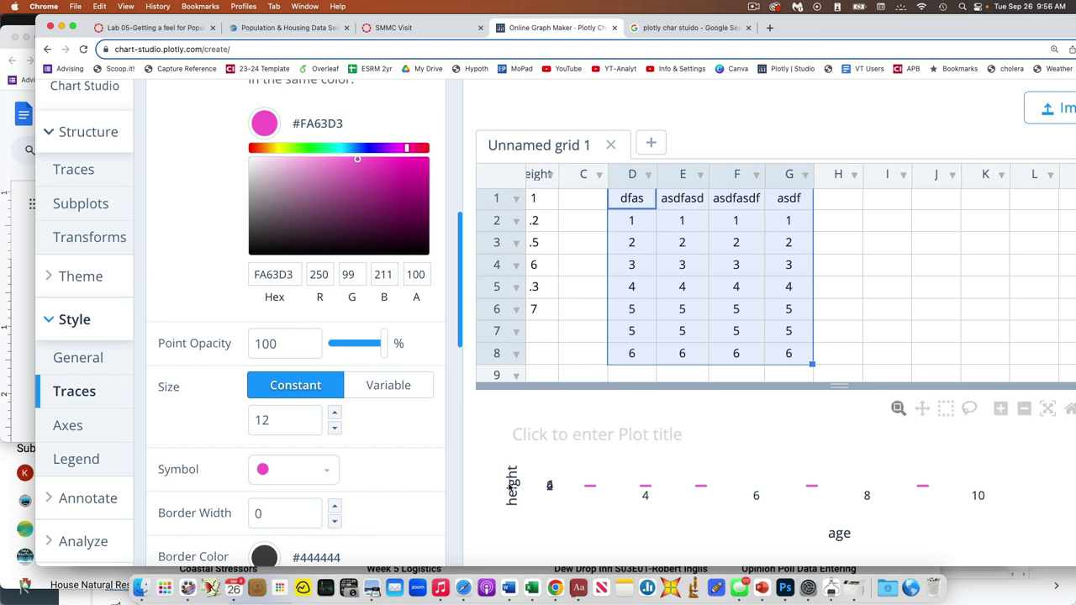
# - Copy the header-less numbers A2:D8 from Excel and paste them at grid cell I1
pyautogui.click(531, 588)
pyautogui.click(200, 230)
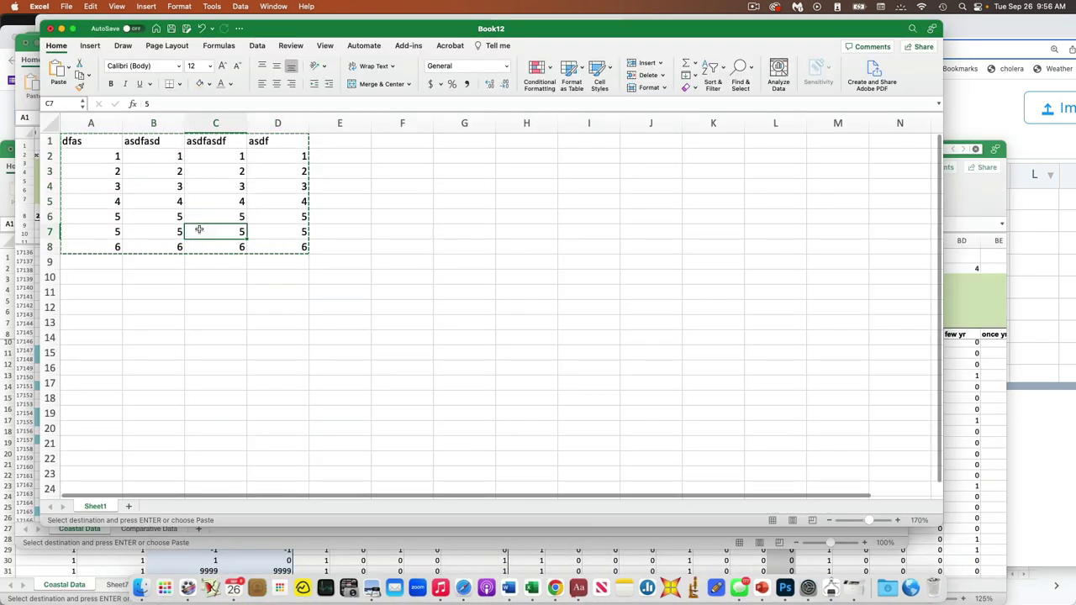
pyautogui.moveTo(97, 157); pyautogui.dragTo(261, 249)
pyautogui.press('super+c')
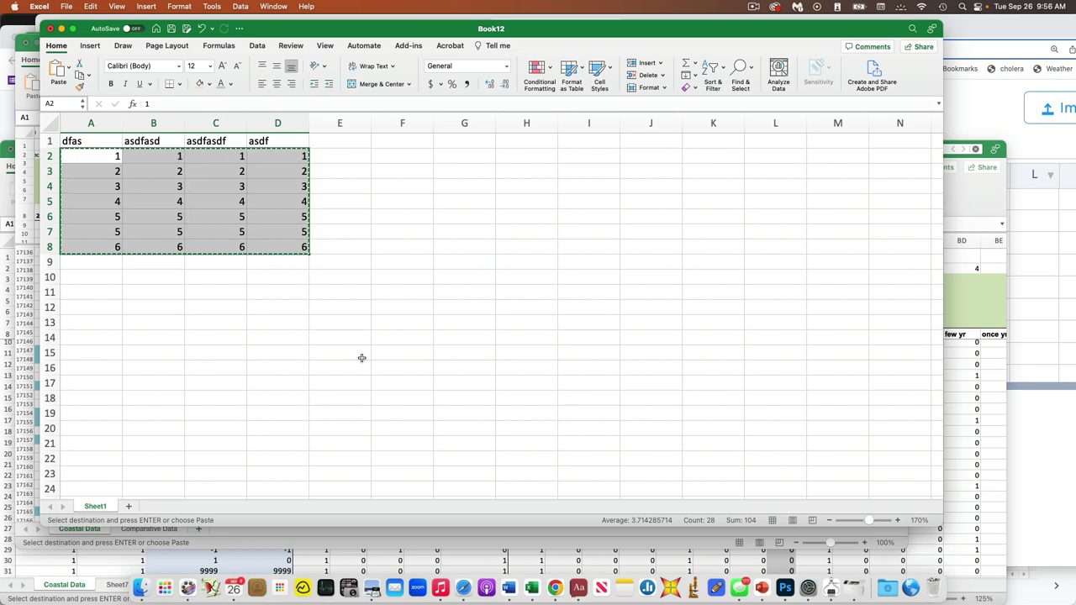
pyautogui.click(555, 586)
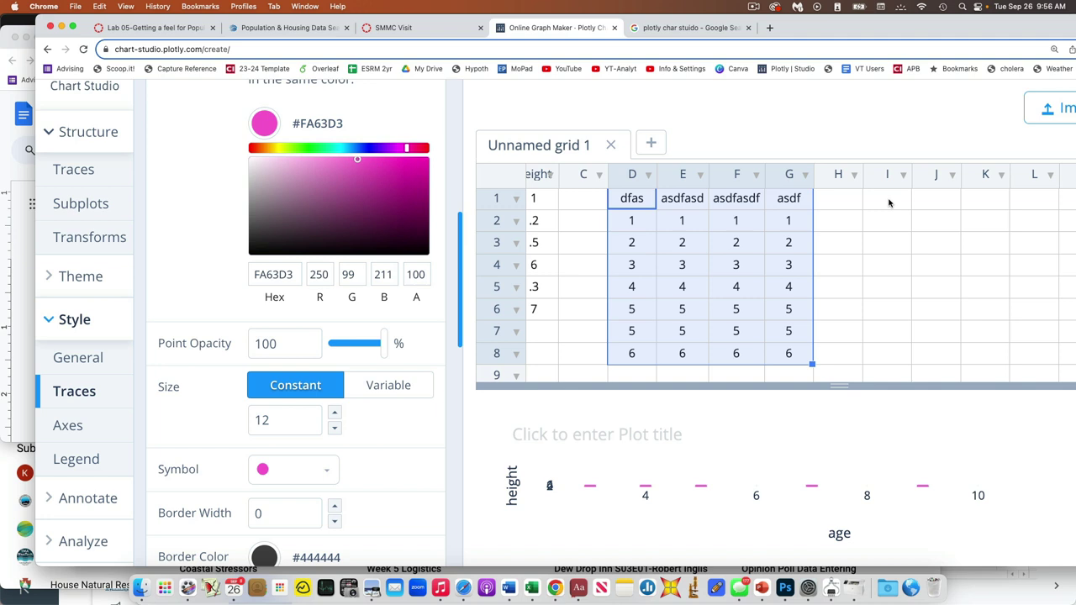
pyautogui.click(889, 203)
pyautogui.press('super+v')
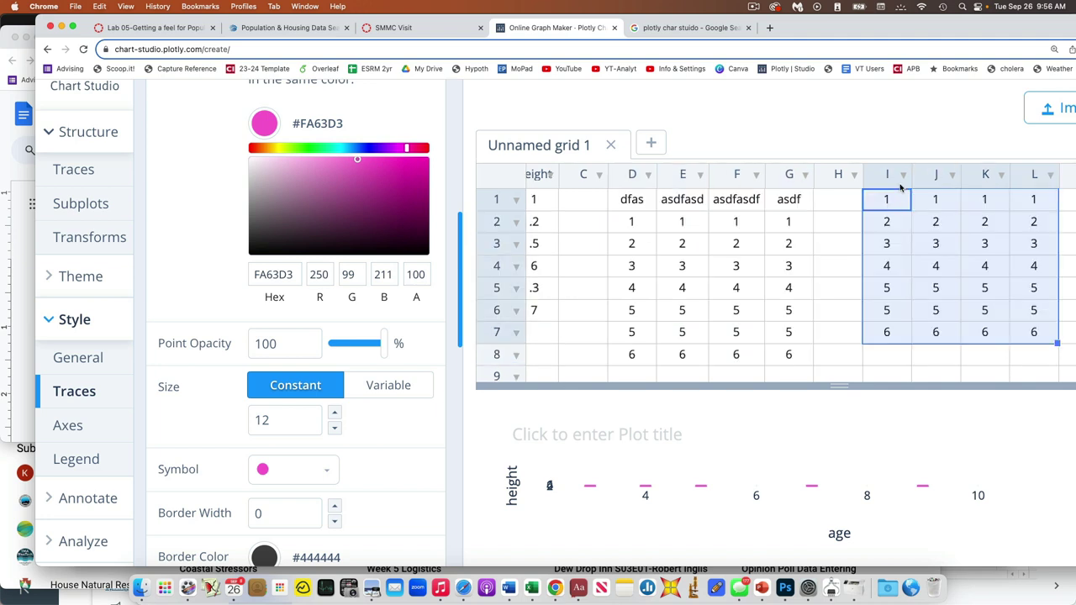
pyautogui.click(903, 174)
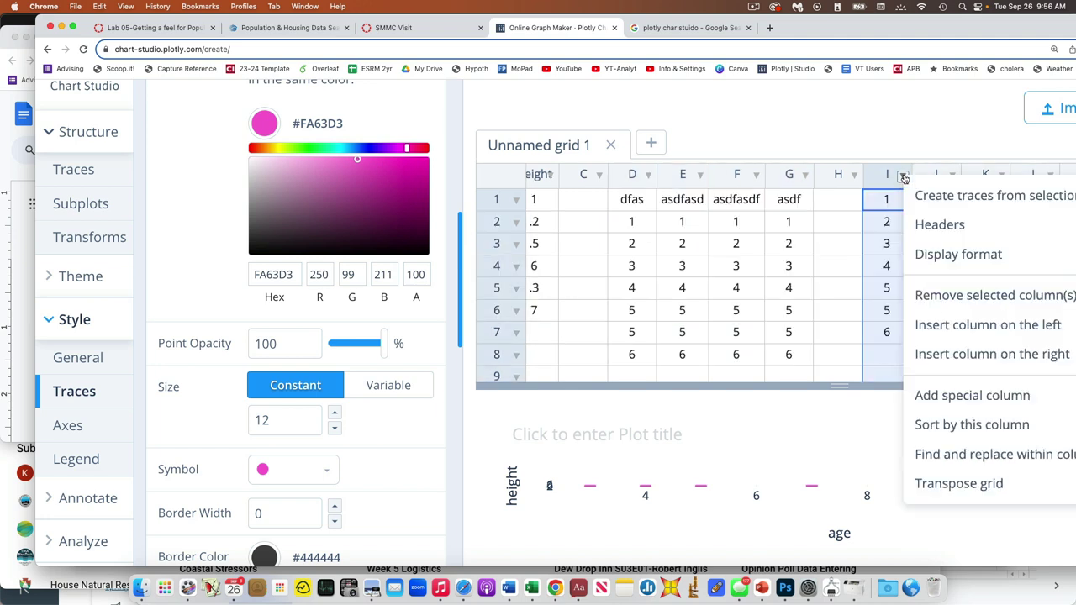
pyautogui.click(868, 149)
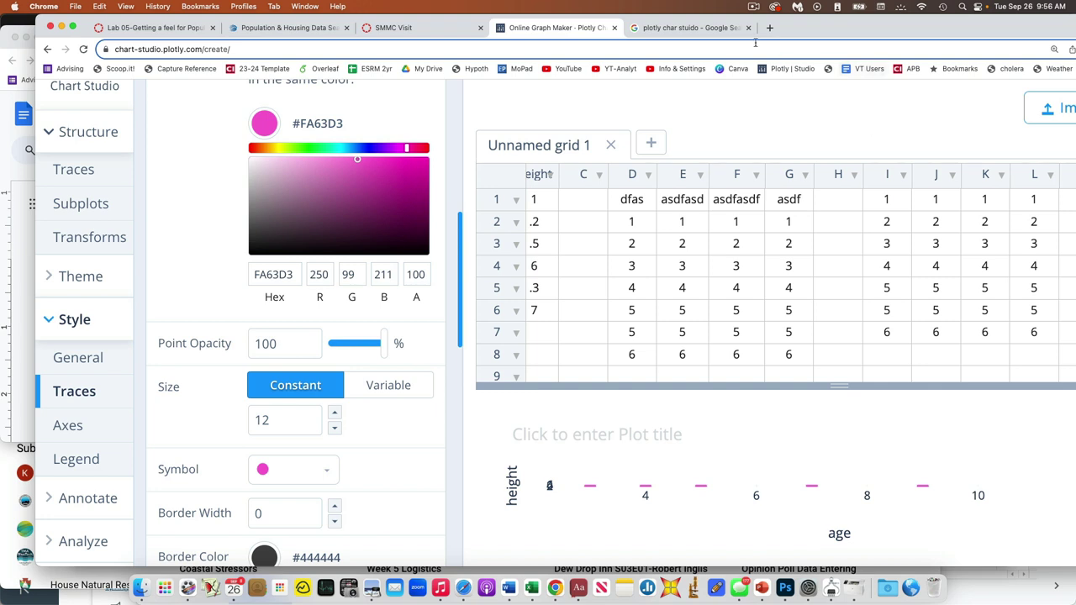
# - Zoom in and scroll through the NOEP search form, then return to the Lab 05 page
pyautogui.click(290, 28)
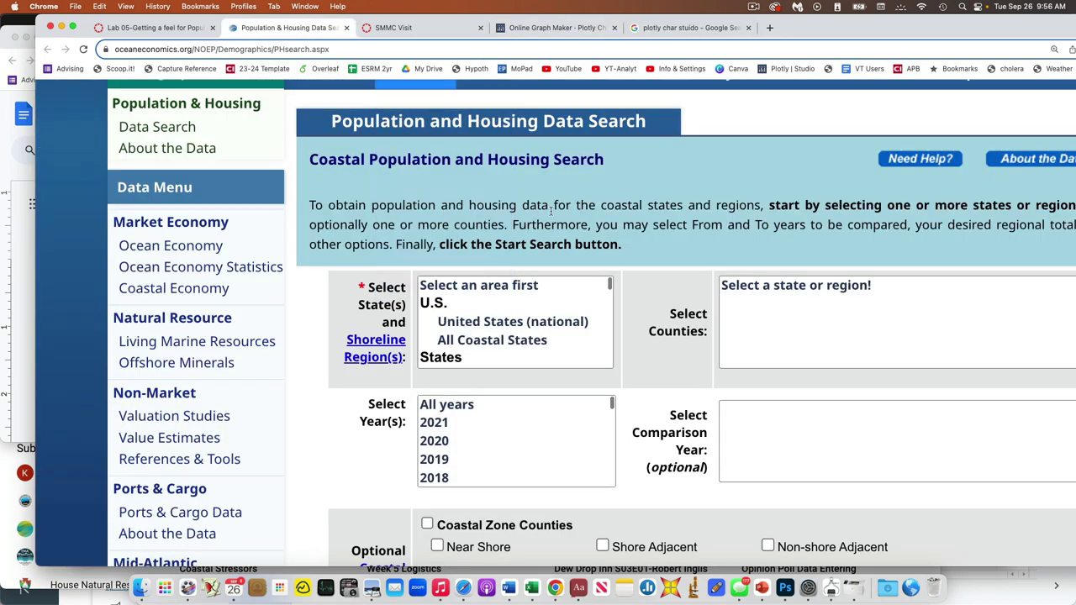
pyautogui.press('super+equal')
pyautogui.scroll(1, 697, 247)
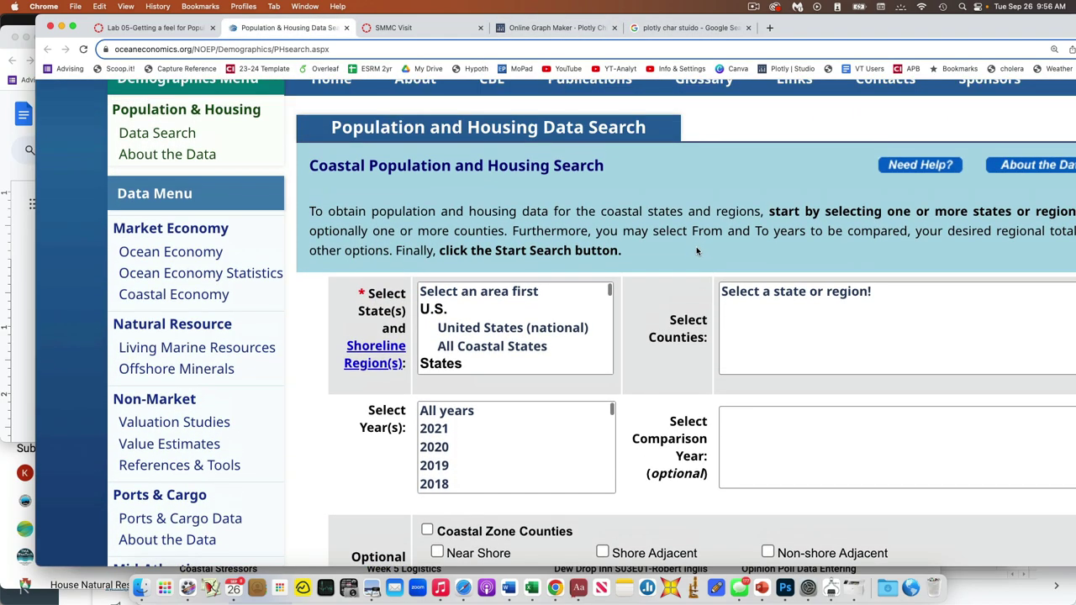
pyautogui.scroll(-3, 684, 273)
pyautogui.scroll(-4, 683, 276)
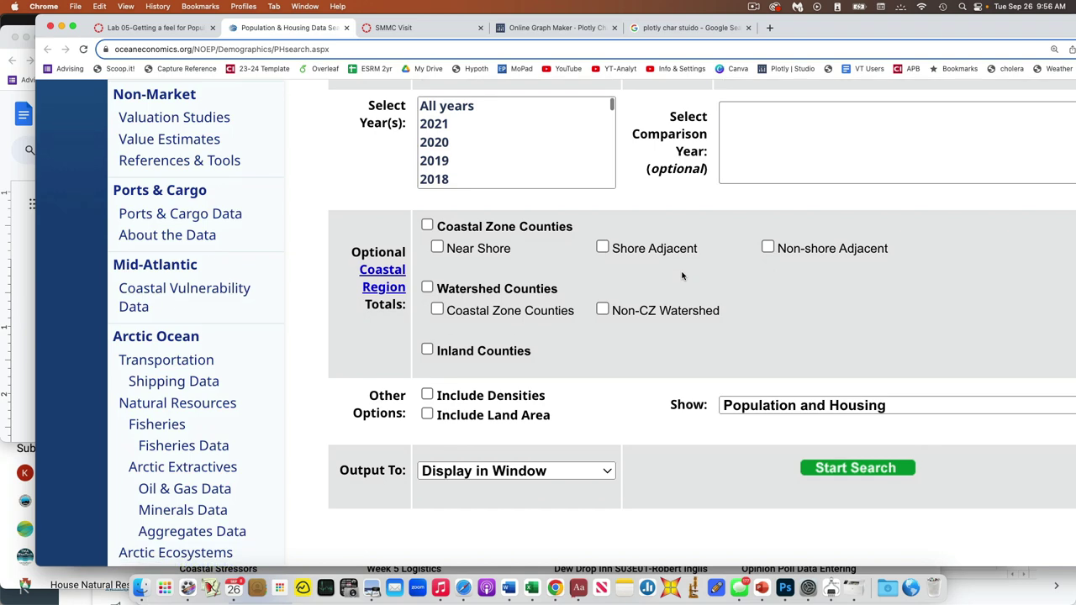
pyautogui.hotkey('ctrl', 'shift', 'Tab')
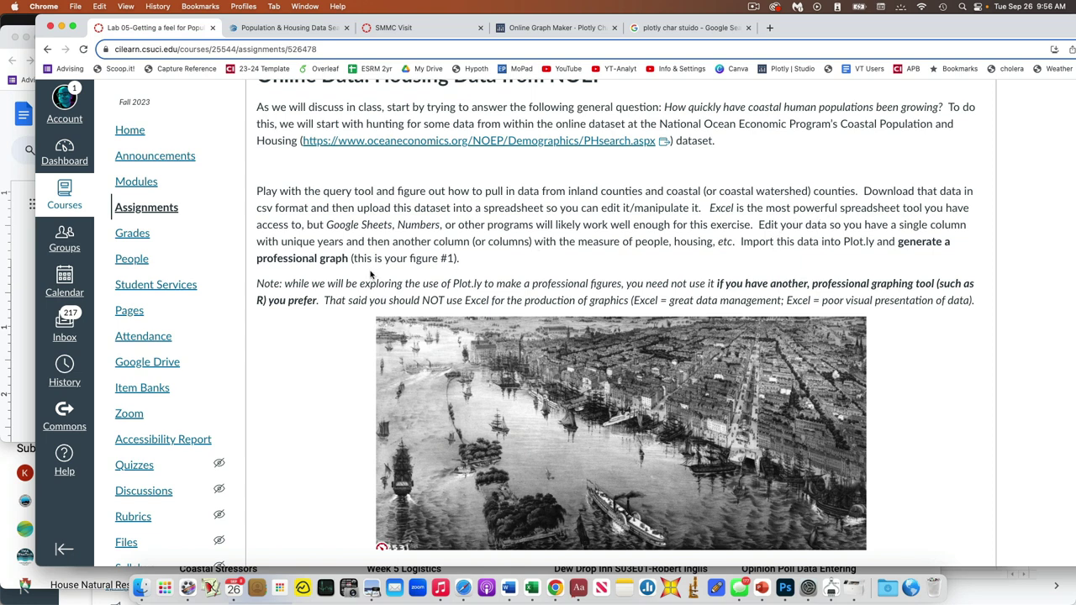
# - Highlight the years and measures instruction, then download the 2020-1850_STCO_IncCities census workbook
pyautogui.moveTo(326, 243); pyautogui.dragTo(733, 243)
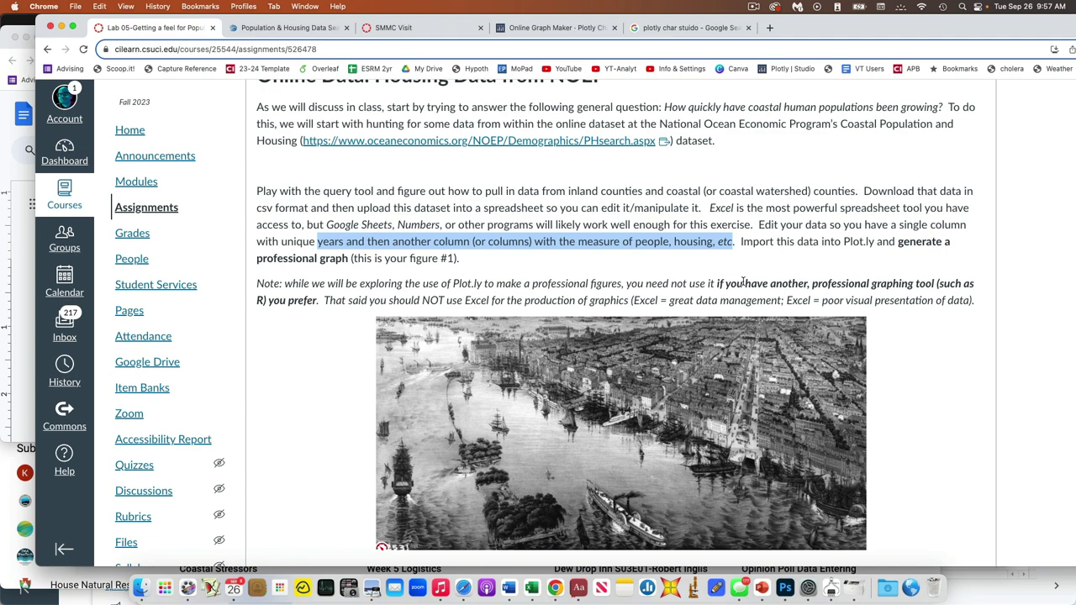
pyautogui.scroll(-10, 743, 283)
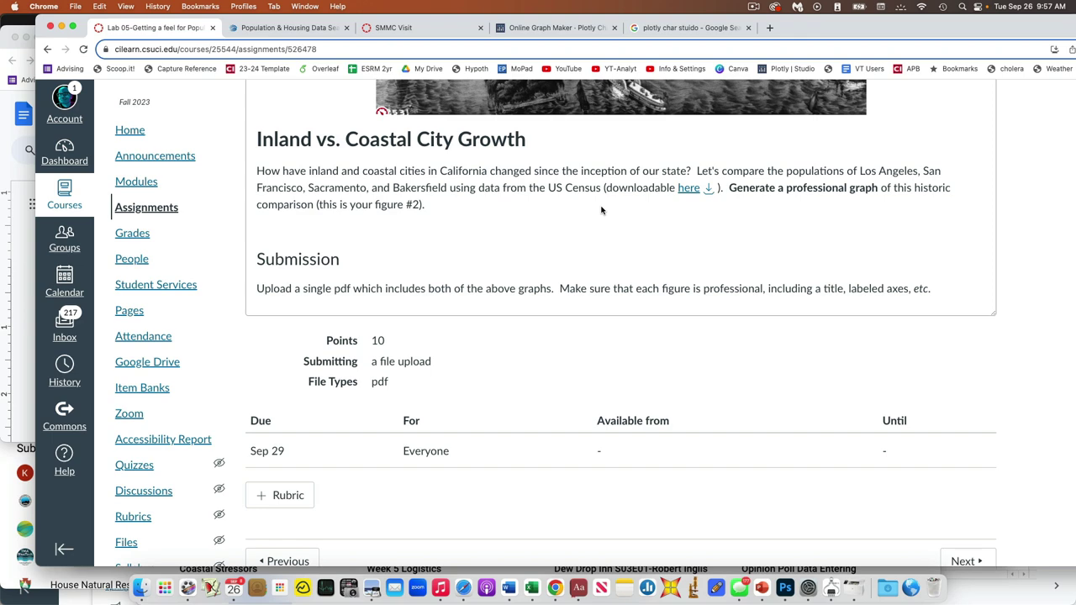
pyautogui.click(689, 190)
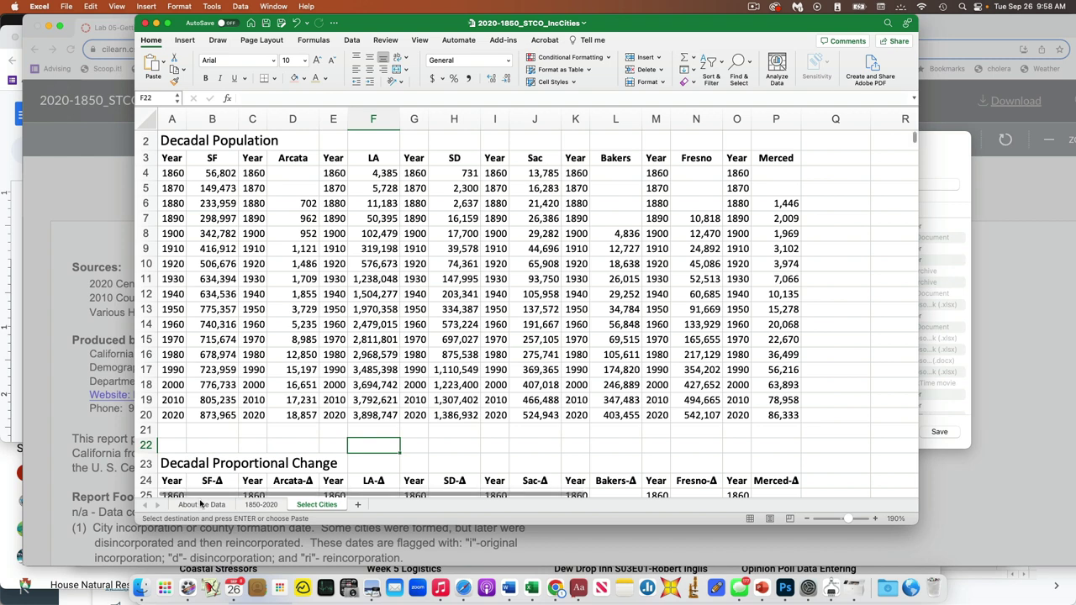
# - Flip through the About the Data, 1850-2020 and Select Cities sheets, settling on About the Data
pyautogui.click(206, 505)
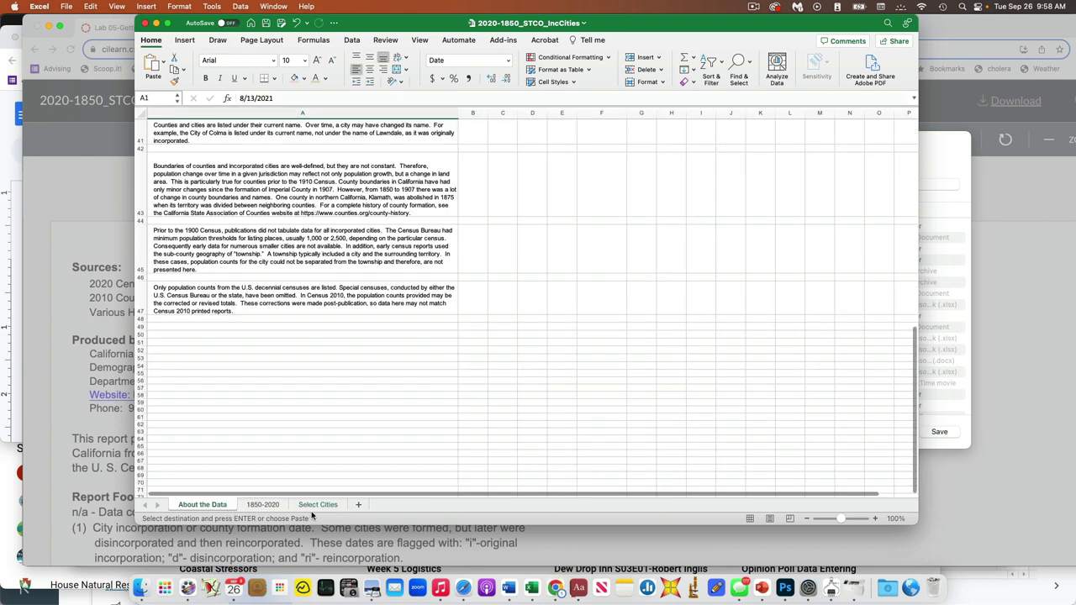
pyautogui.click(261, 505)
pyautogui.click(317, 504)
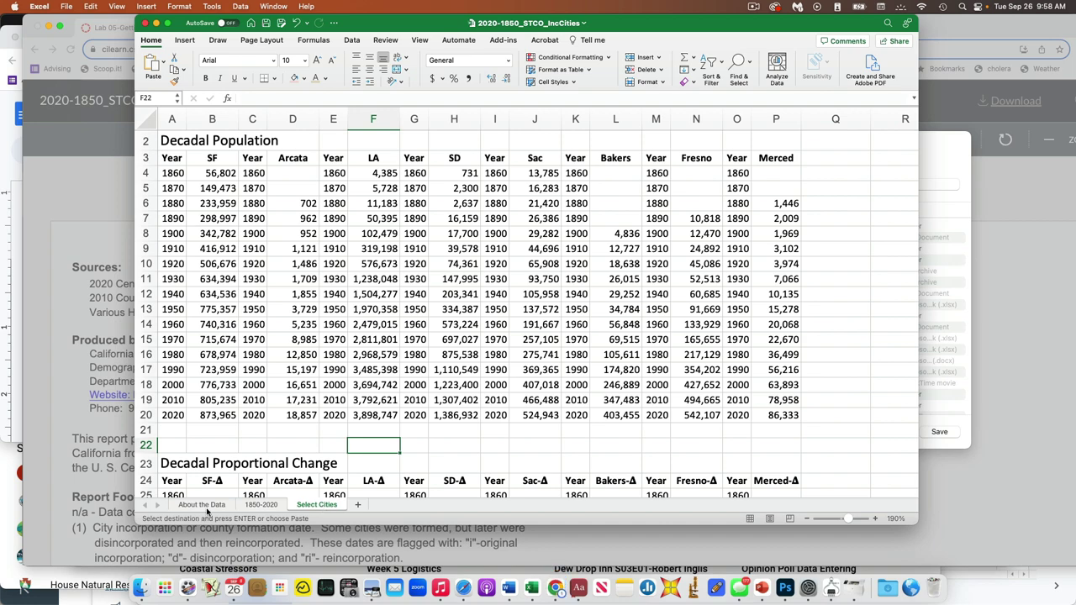
pyautogui.click(202, 504)
pyautogui.scroll(10, 348, 349)
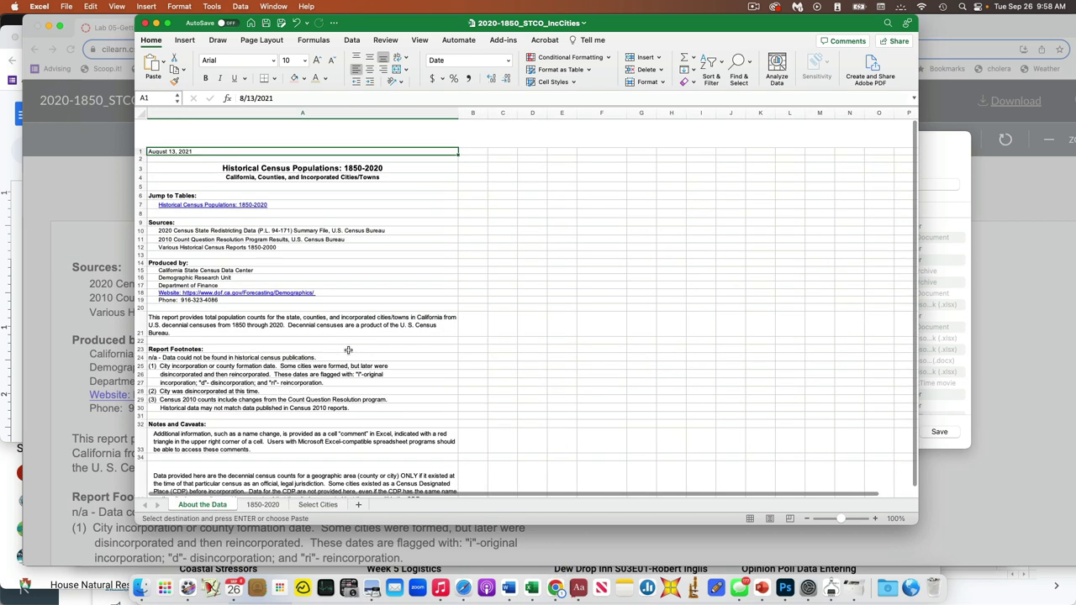
pyautogui.scroll(-2, 348, 350)
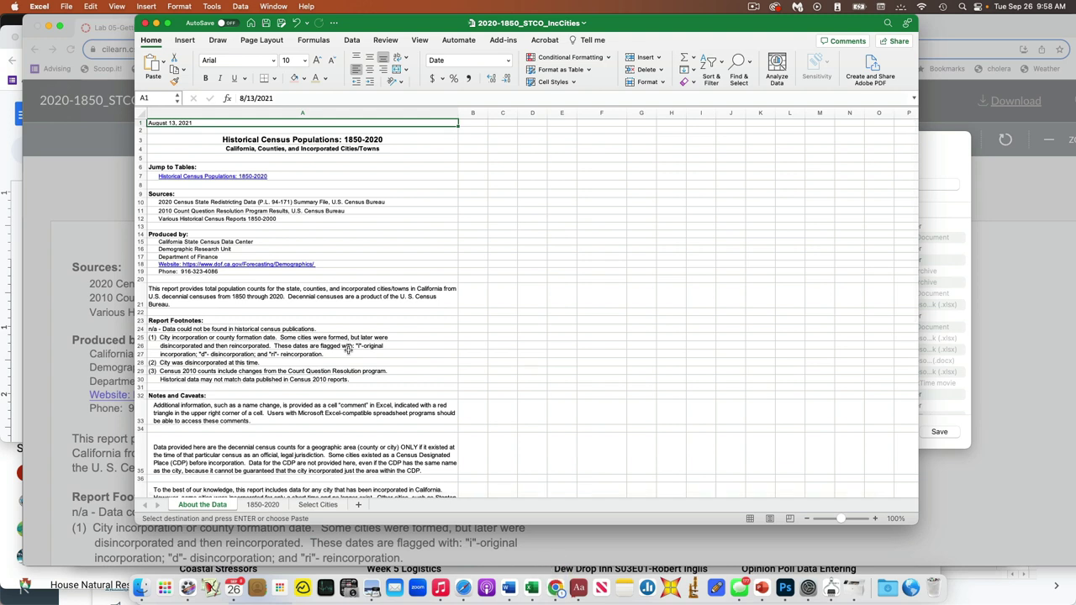
# - Open the 1850-2020 census sheet and scroll through its county rows
pyautogui.click(262, 504)
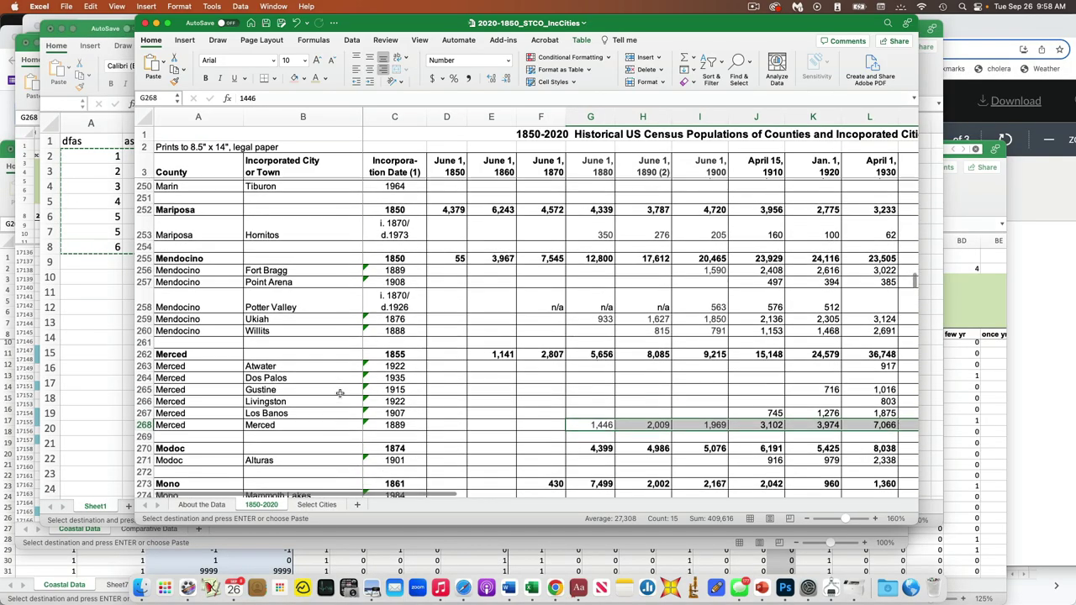
pyautogui.scroll(20, 340, 392)
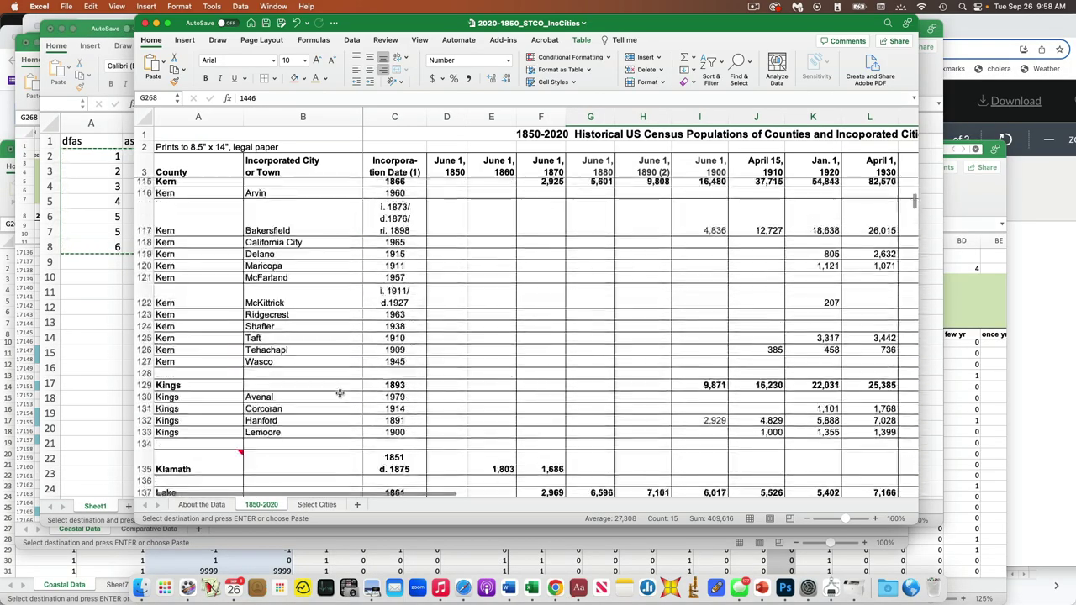
pyautogui.scroll(15, 340, 392)
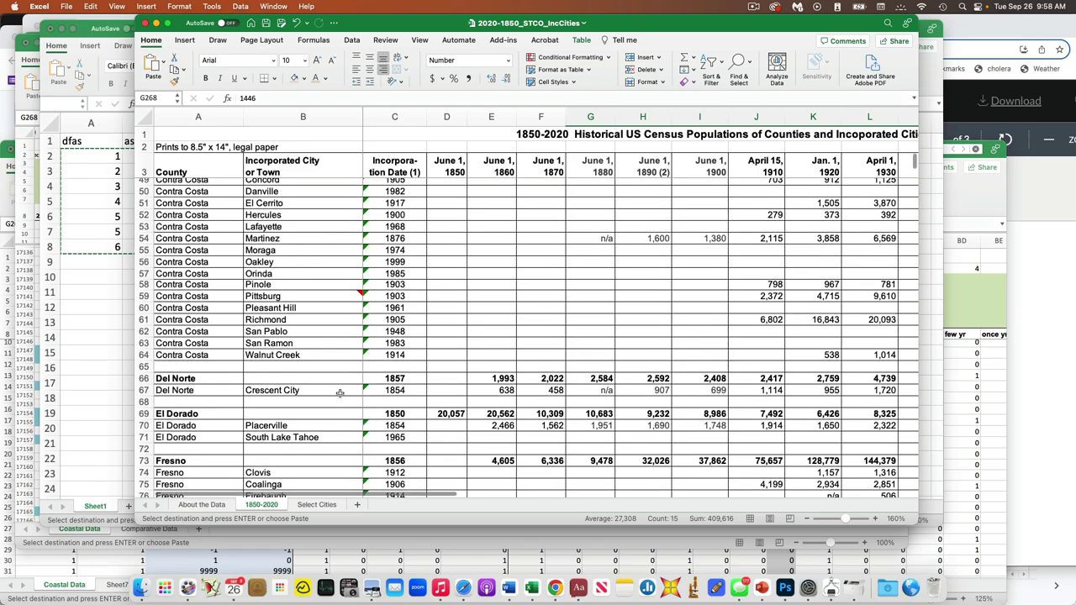
pyautogui.scroll(15, 340, 393)
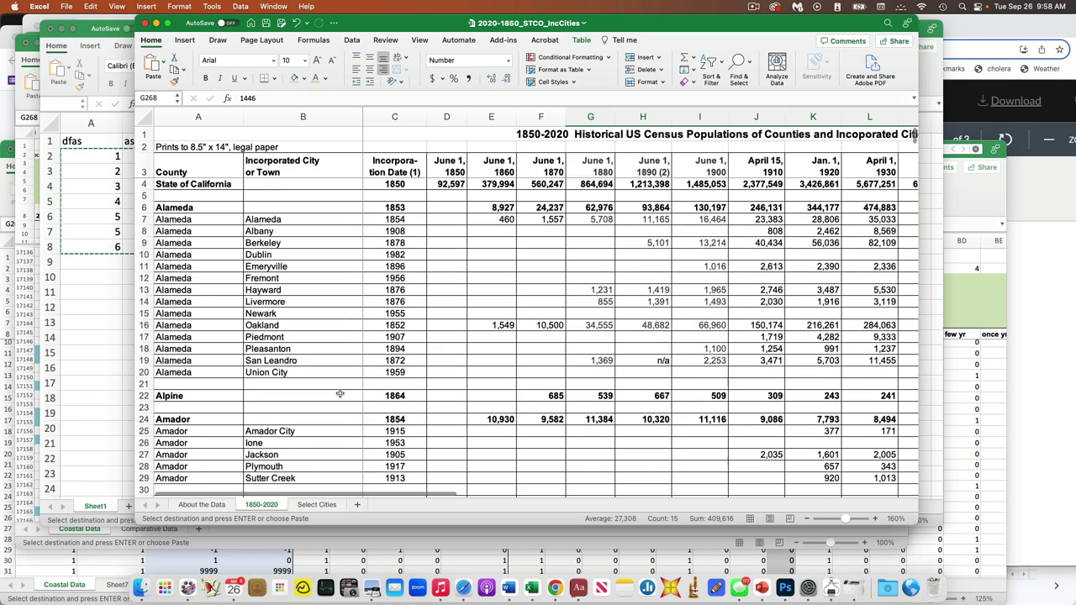
pyautogui.scroll(-3, 339, 392)
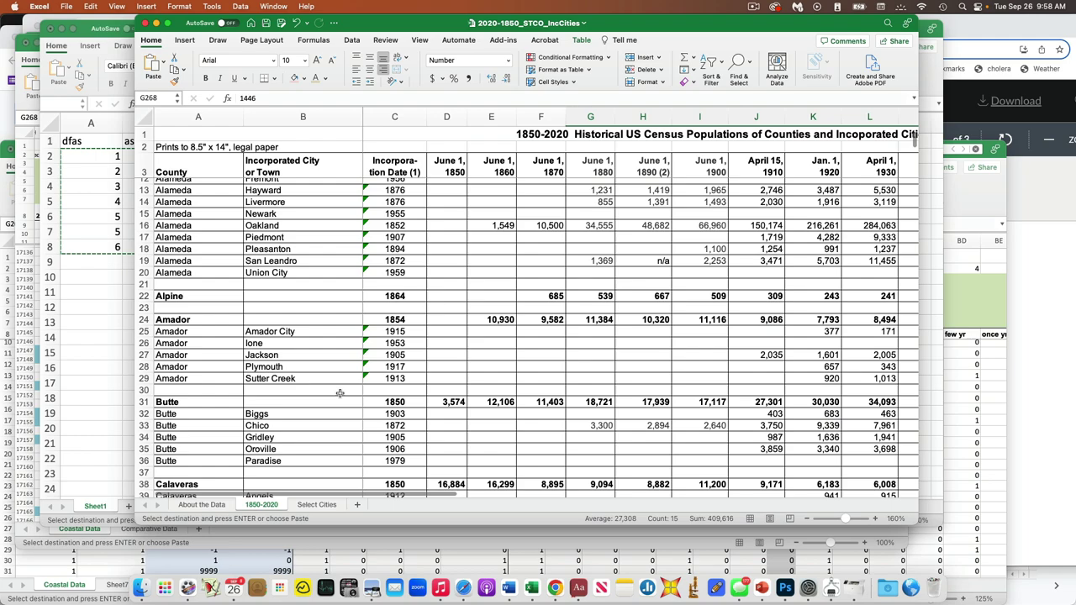
pyautogui.scroll(3, 339, 393)
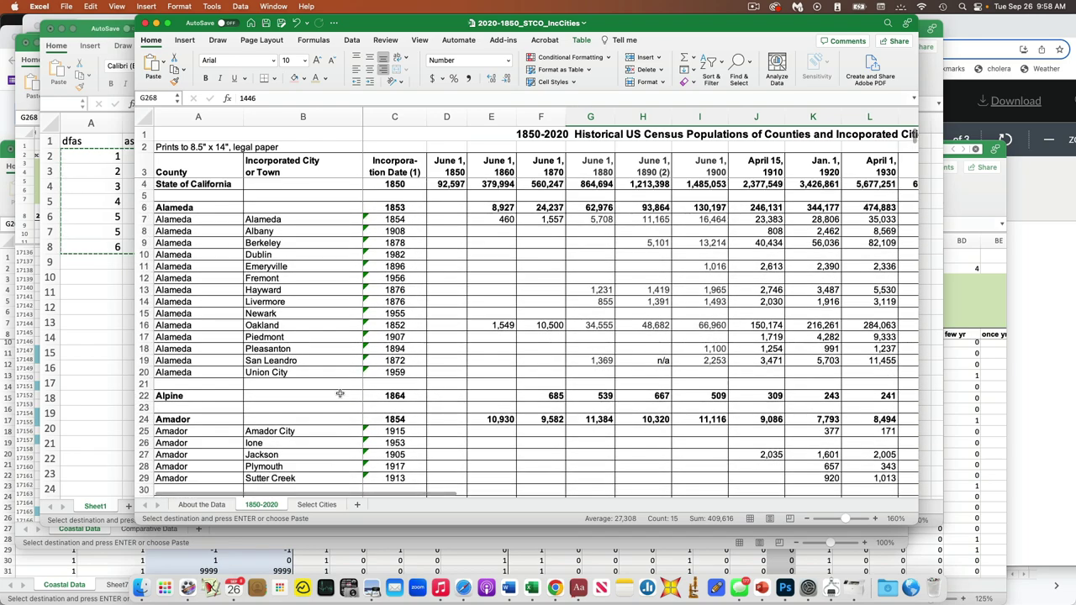
# - Review the Select Cities sheet by scrolling through its table
pyautogui.click(317, 504)
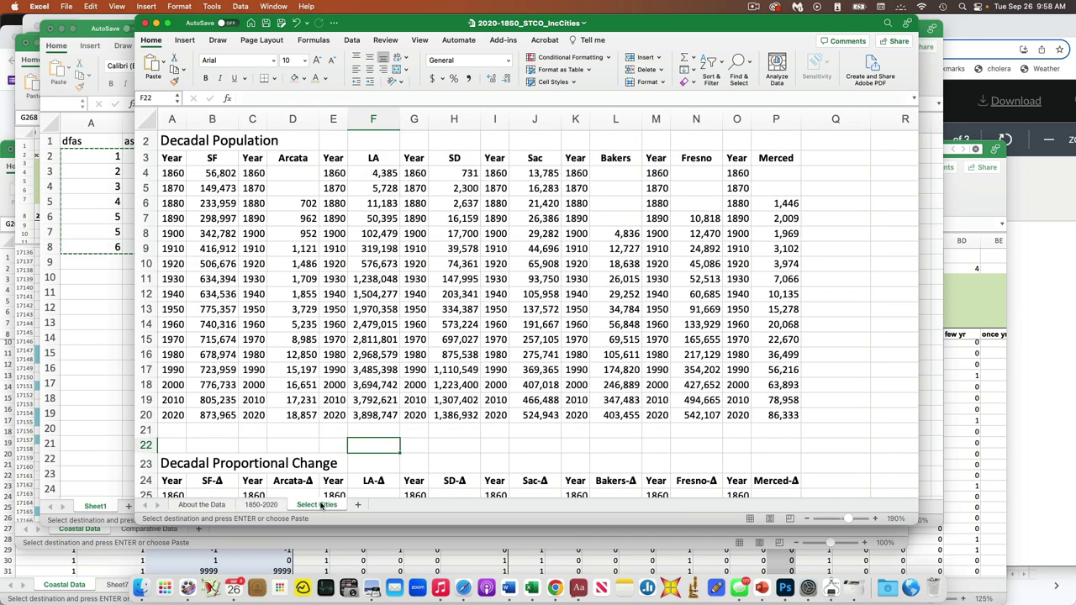
pyautogui.scroll(-5, 400, 363)
pyautogui.scroll(5, 401, 363)
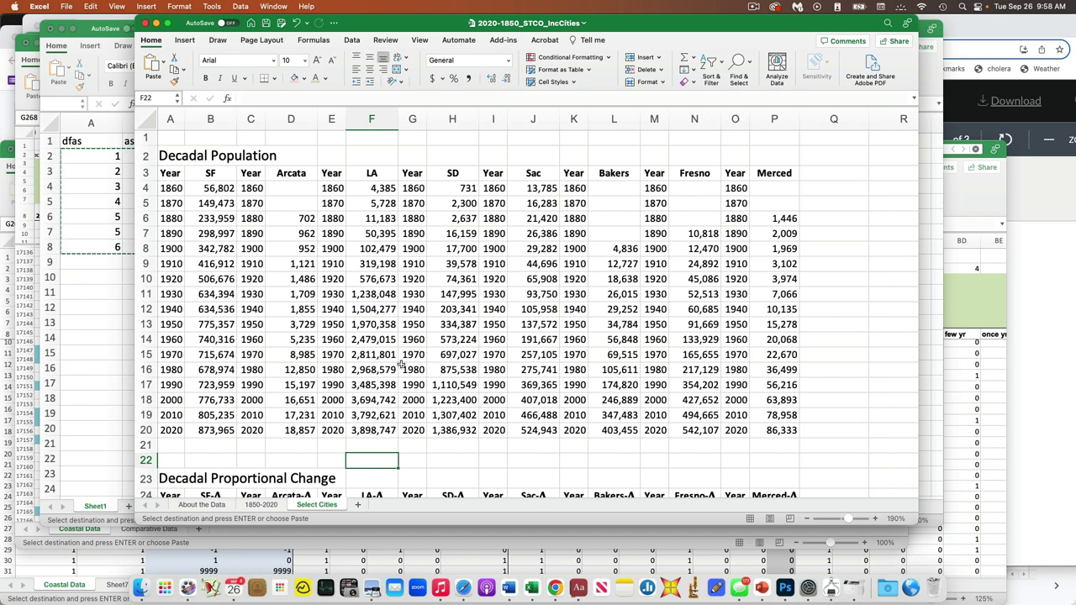
pyautogui.scroll(-2, 401, 363)
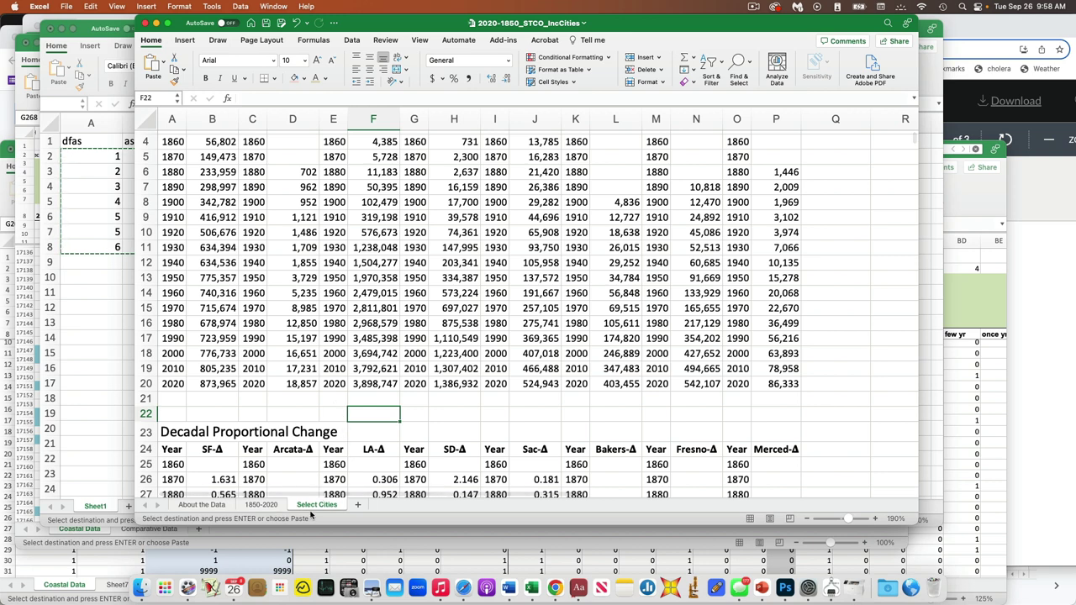
# - Scan the 1850-2020 sheet across the census years, then move to About the Data
pyautogui.click(259, 506)
pyautogui.hscroll(15, 428, 418)
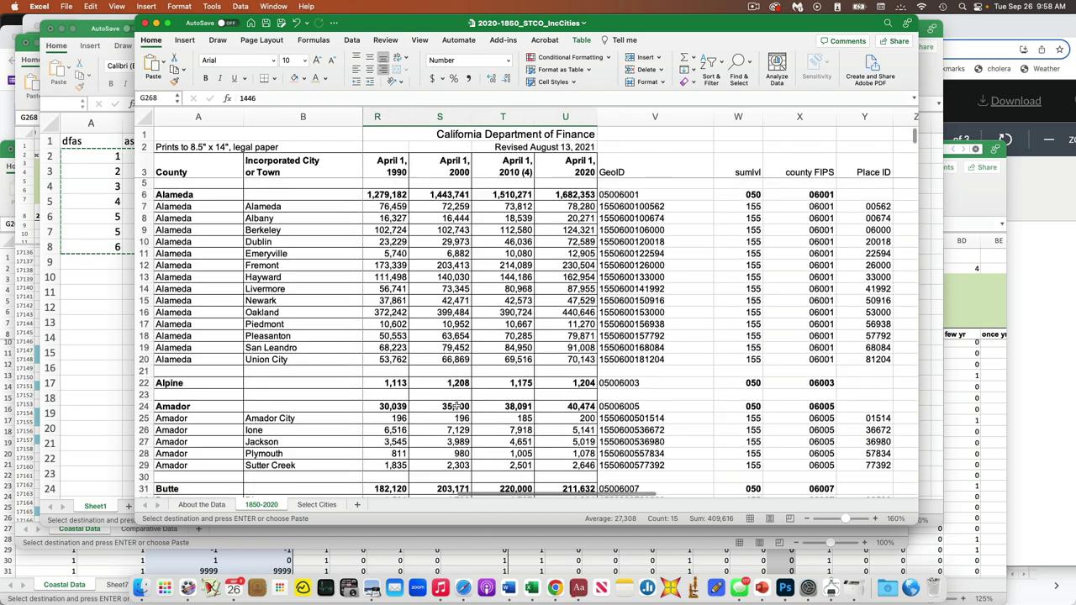
pyautogui.hscroll(-4, 455, 406)
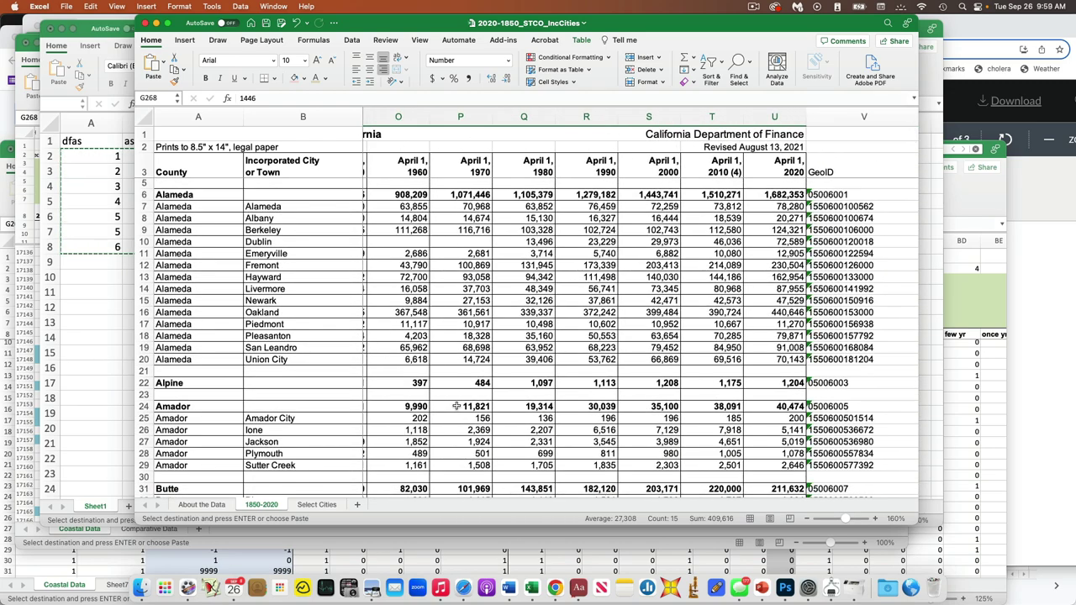
pyautogui.hscroll(-10, 454, 406)
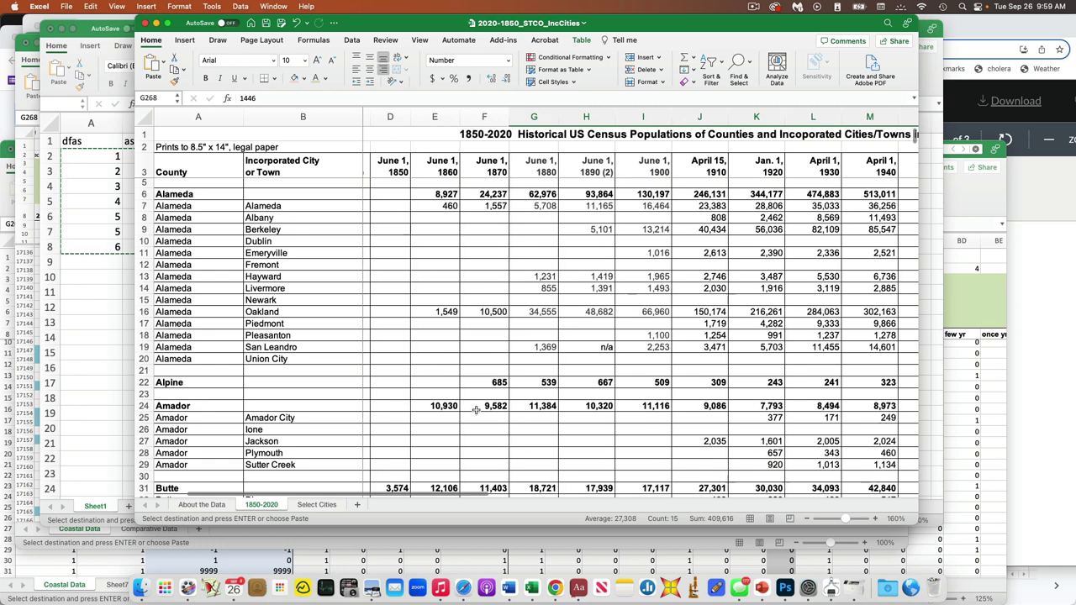
pyautogui.hotkey('ctrl', 'pageup')
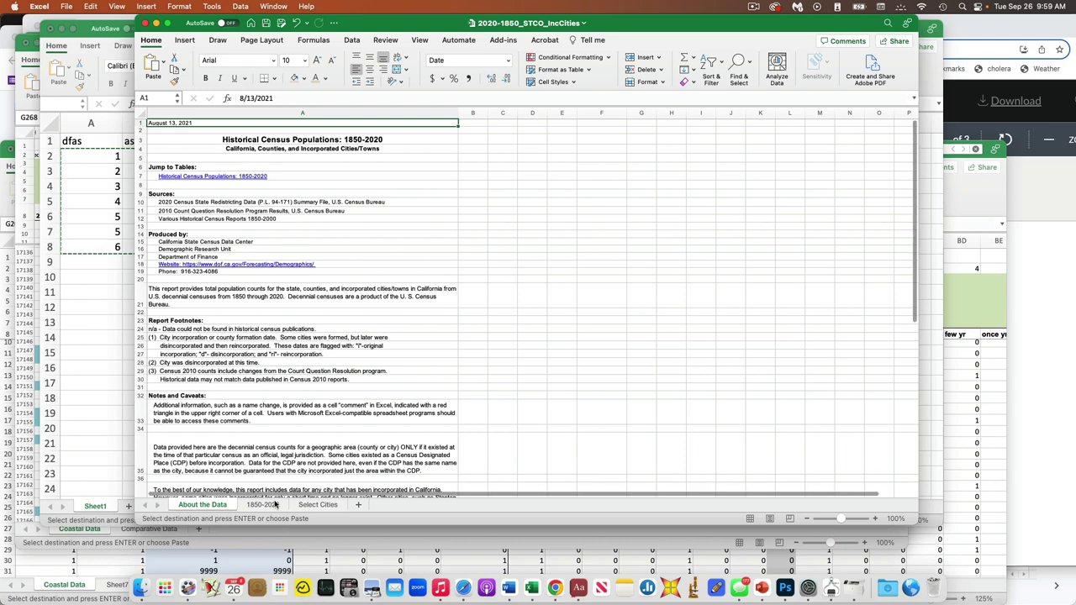
# - Look over the 1850-2020 census sheet again
pyautogui.click(262, 504)
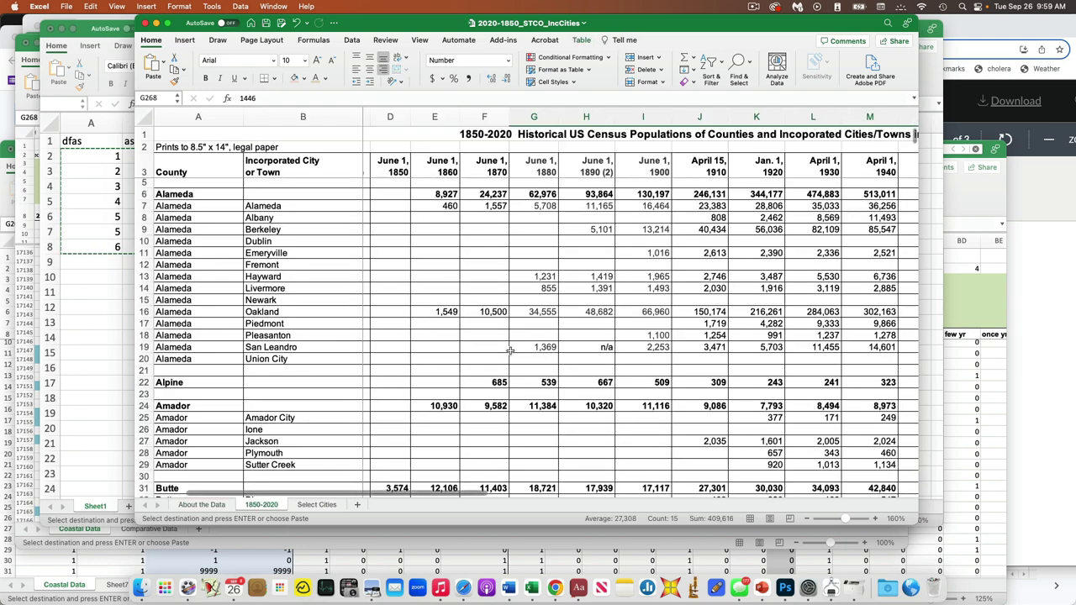
pyautogui.hscroll(2, 510, 350)
pyautogui.scroll(1, 510, 350)
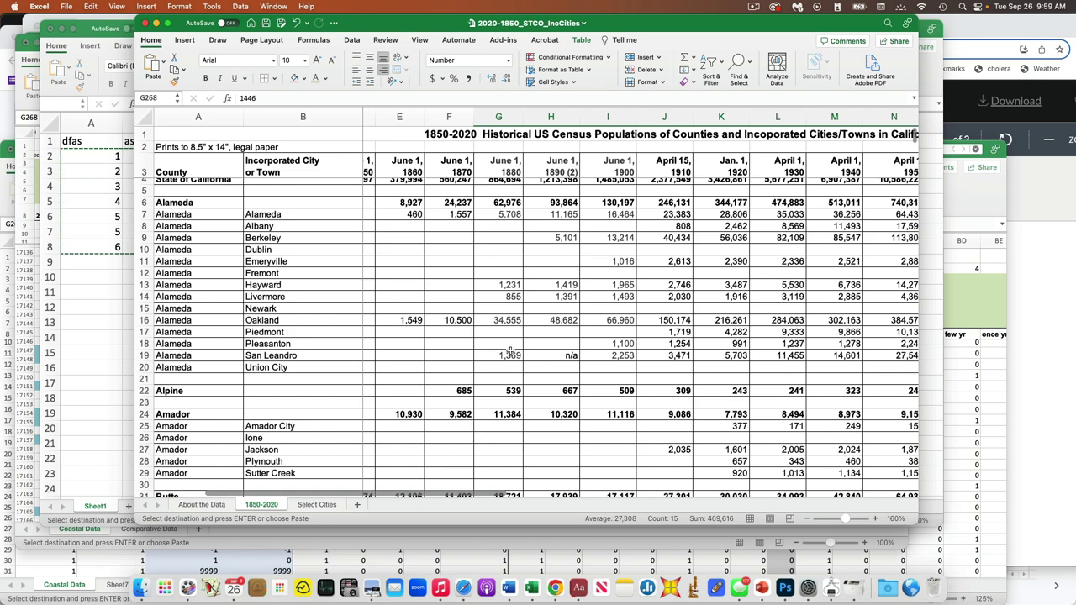
# - On Select Cities, select the SF column, then step across the header row from A3 to Merced
pyautogui.click(328, 505)
pyautogui.scroll(3, 210, 177)
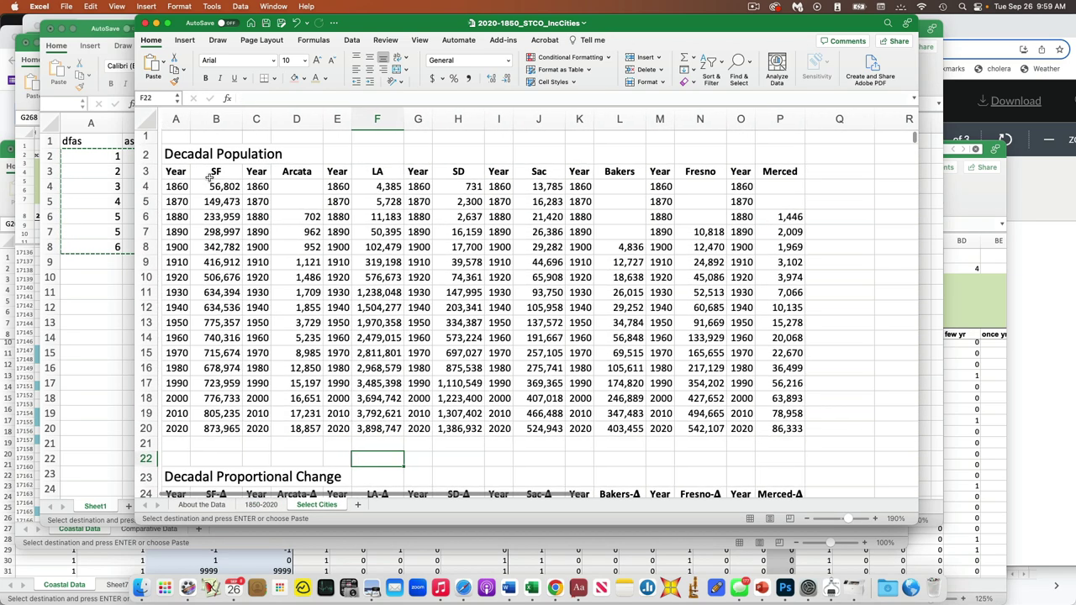
pyautogui.click(210, 119)
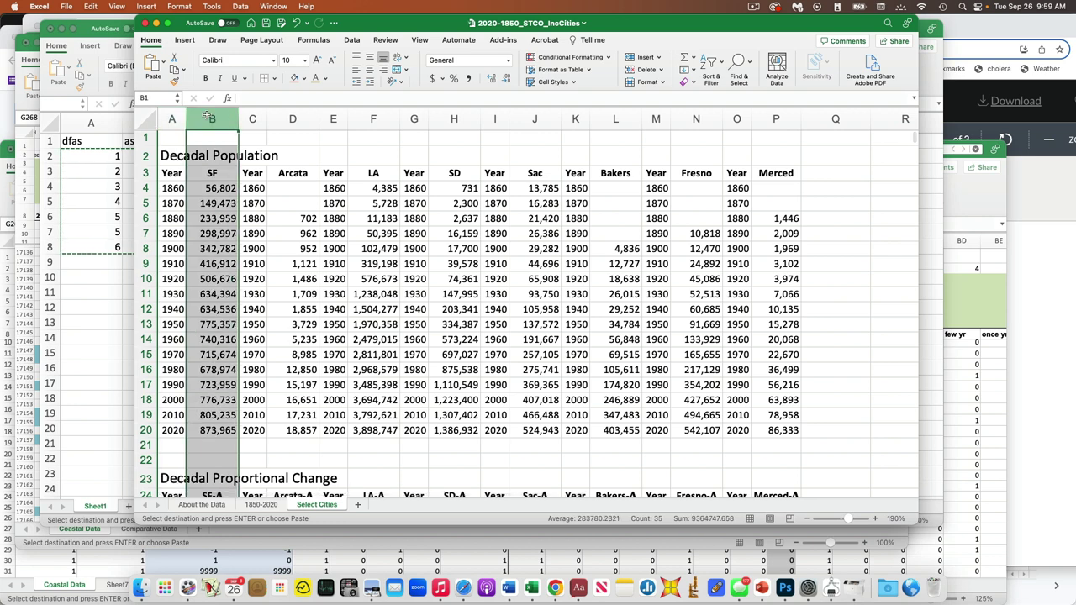
pyautogui.click(177, 175)
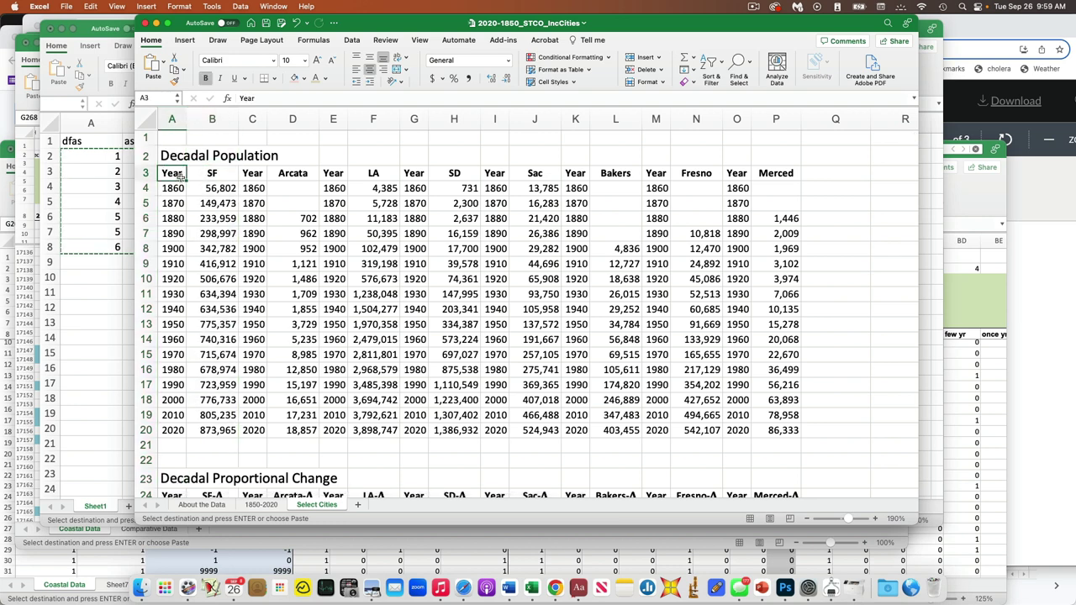
pyautogui.press('Right')
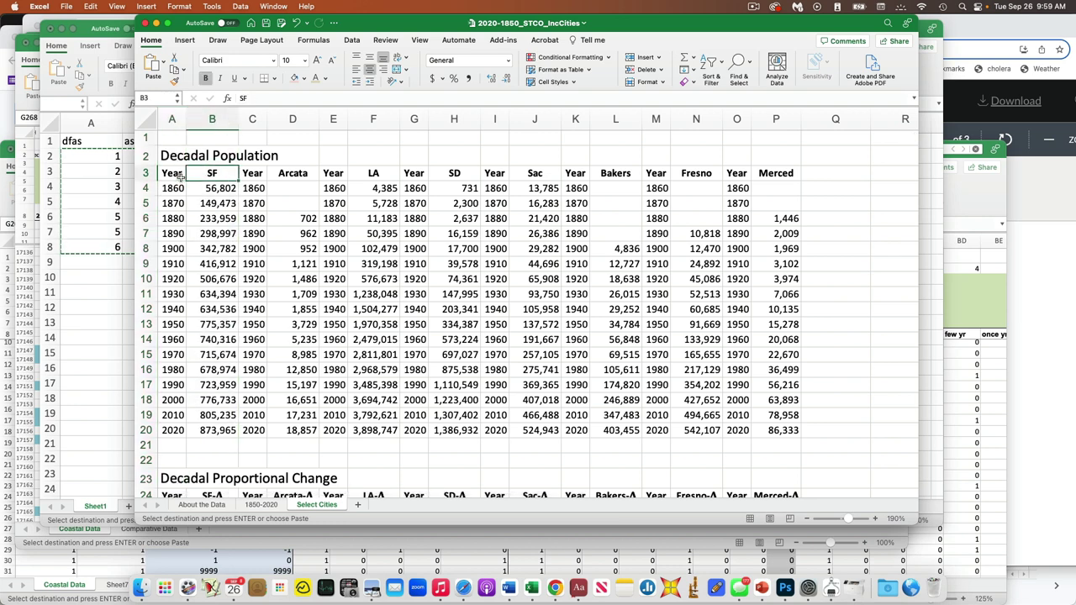
pyautogui.press('Right')
pyautogui.press('Right')
pyautogui.press('Right')
pyautogui.press('Right')
pyautogui.press('Right')
pyautogui.press('Right')
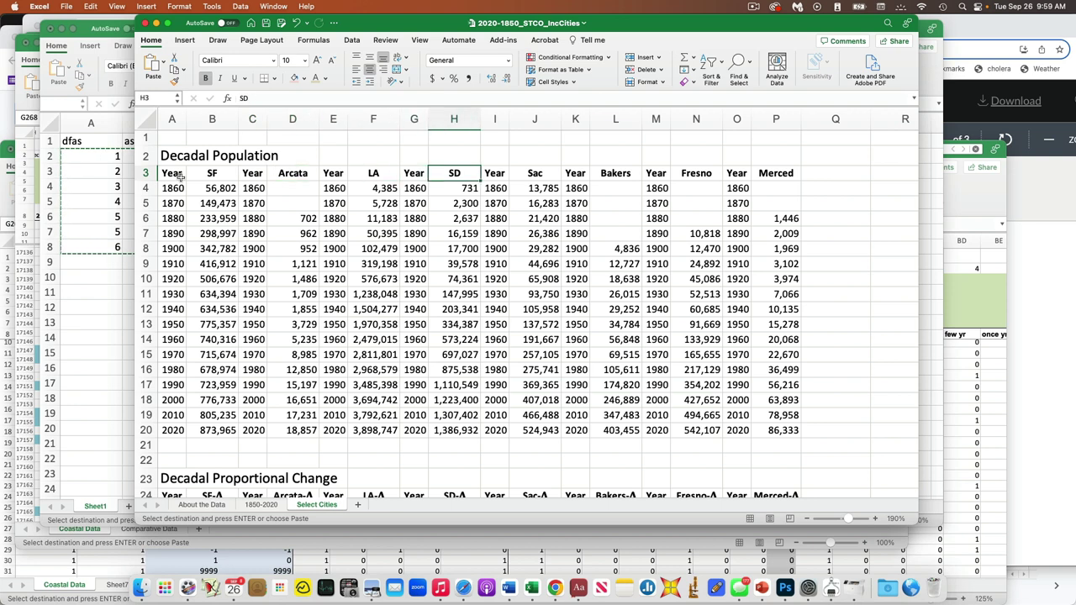
pyautogui.press('Right')
pyautogui.press('Right')
pyautogui.press('Right')
pyautogui.press('Right')
pyautogui.press('Right')
pyautogui.press('Right')
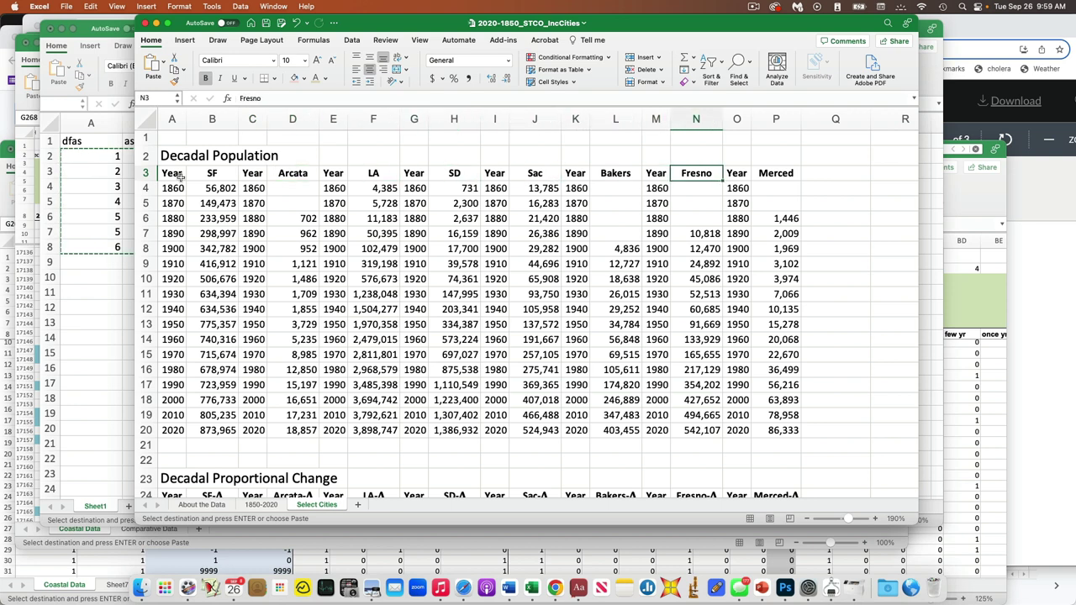
pyautogui.press('Right')
pyautogui.press('Right')
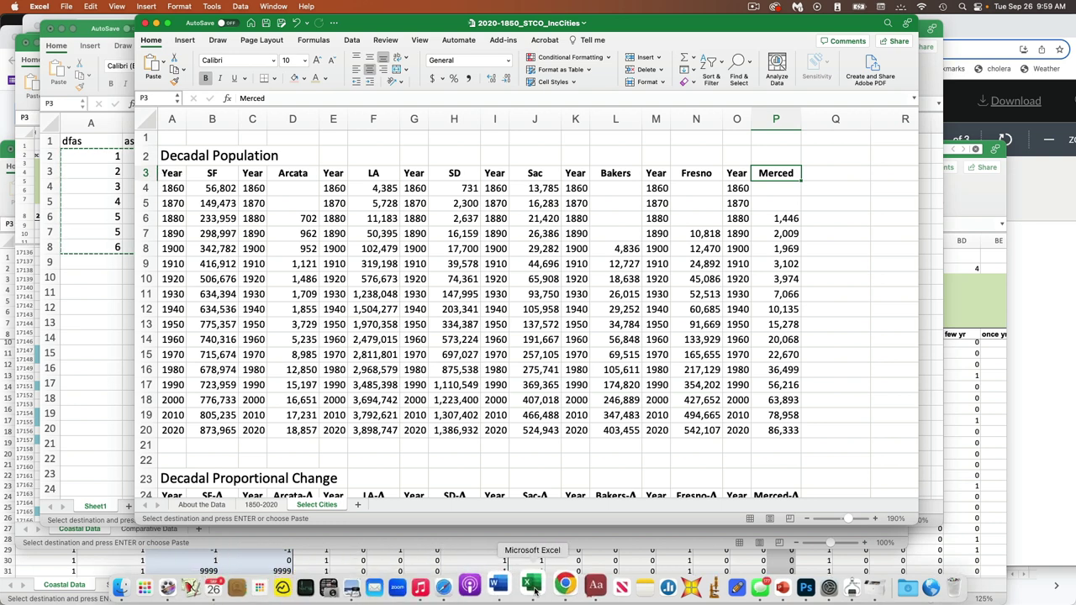
# - Return from the workbook preview to the Lab 05 assignment editor and scroll its instructions
pyautogui.click(565, 585)
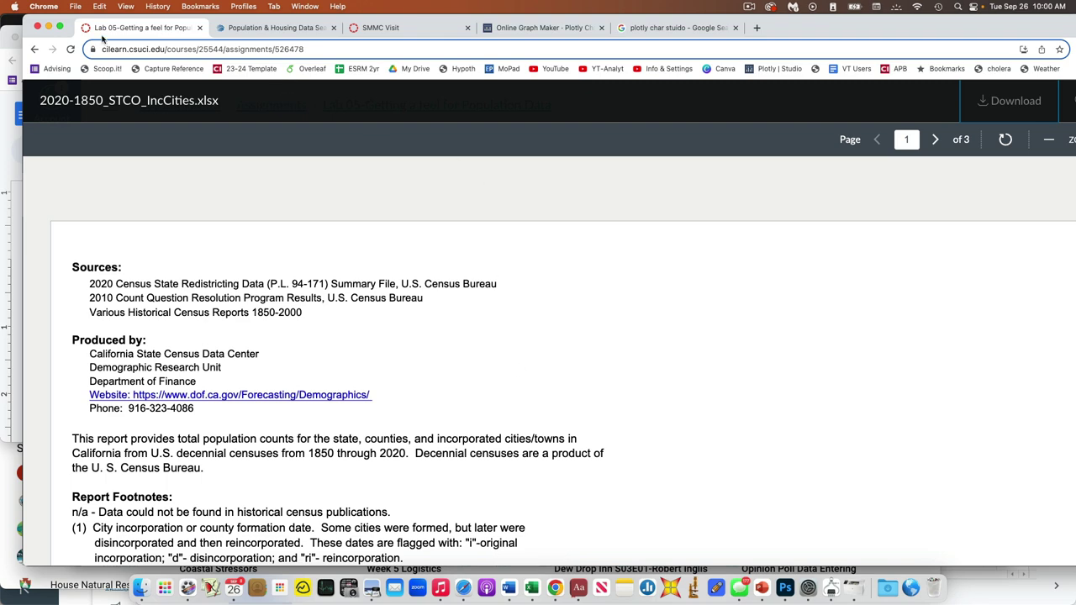
pyautogui.click(33, 50)
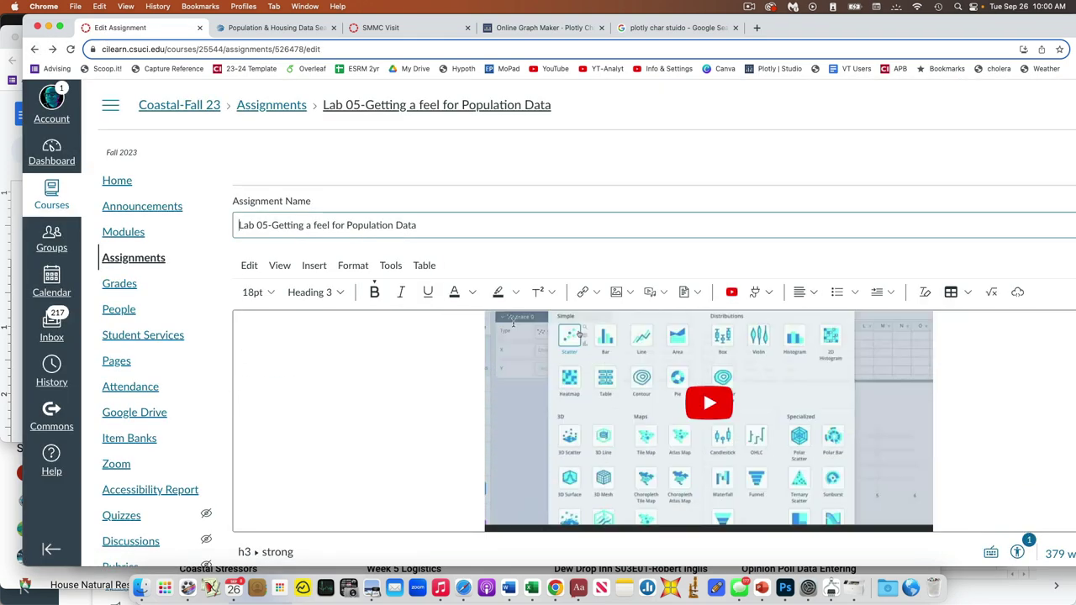
pyautogui.scroll(-10, 864, 410)
pyautogui.scroll(-2, 864, 412)
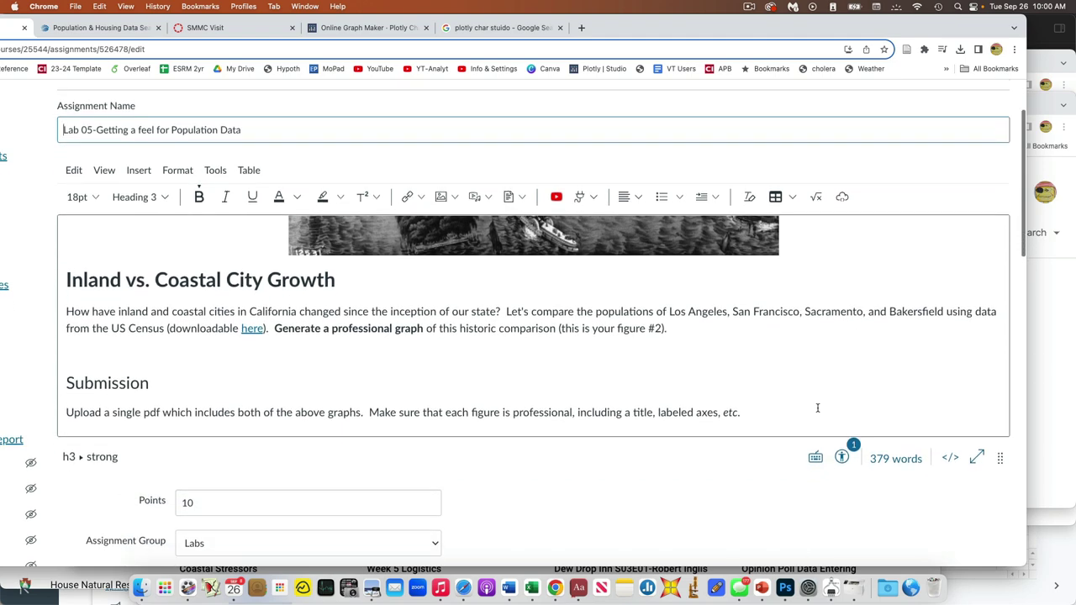
pyautogui.scroll(5, 713, 348)
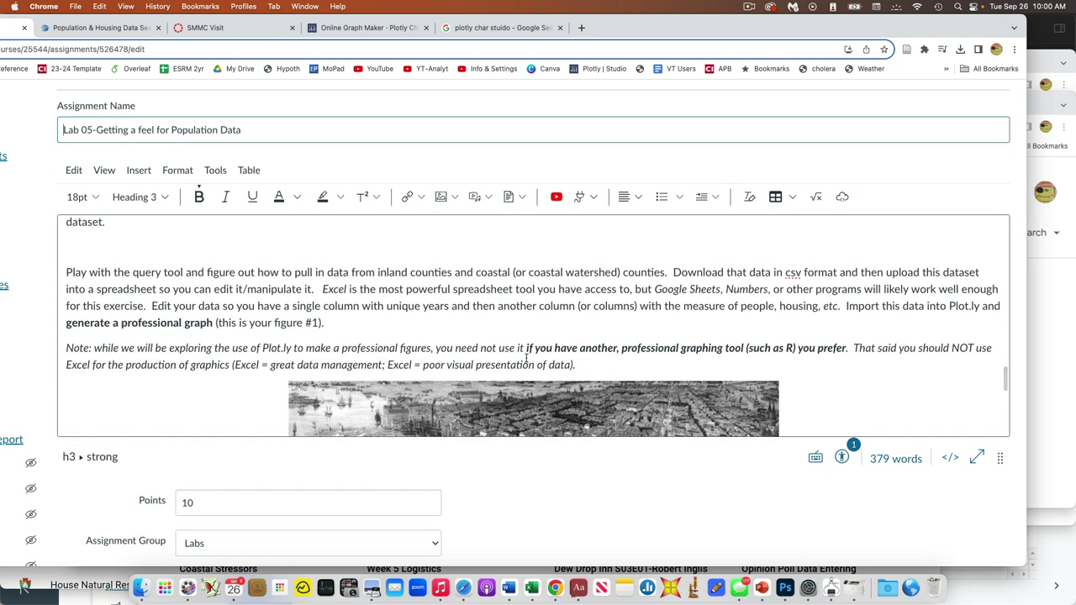
# - Highlight the notes about other professional graphing tools and a column of unique years
pyautogui.moveTo(527, 348); pyautogui.dragTo(701, 350)
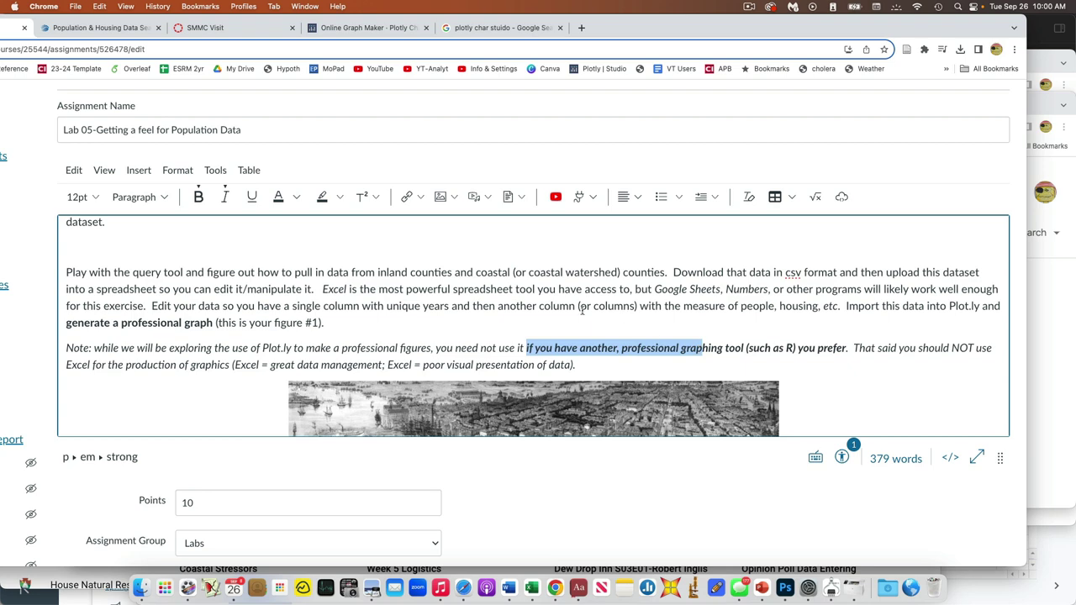
pyautogui.moveTo(372, 305); pyautogui.dragTo(574, 308)
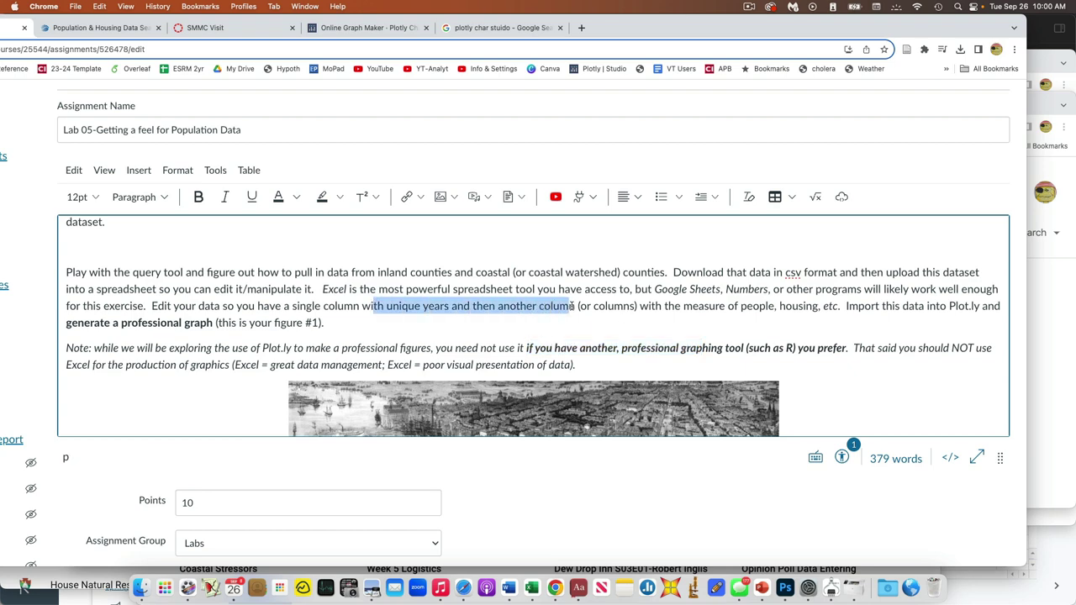
pyautogui.scroll(-6, 500, 320)
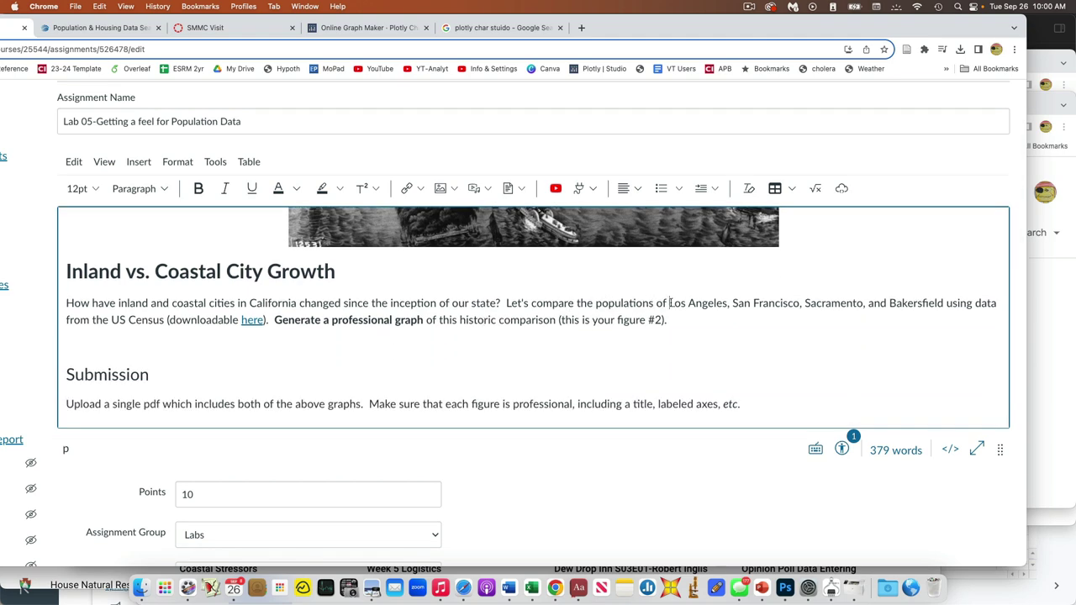
pyautogui.moveTo(670, 303); pyautogui.dragTo(943, 300)
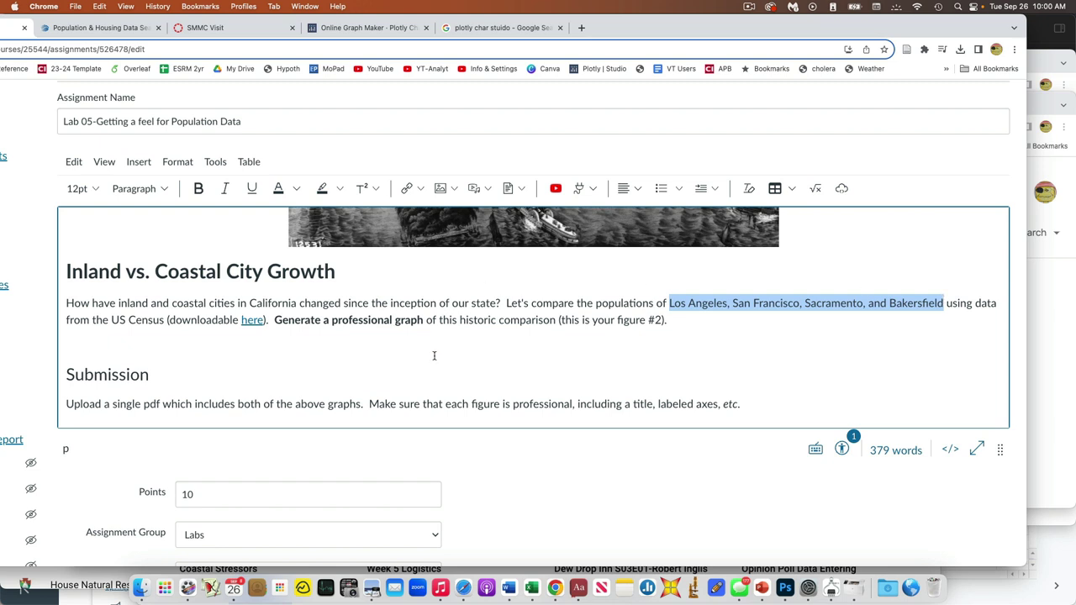
pyautogui.scroll(5, 433, 354)
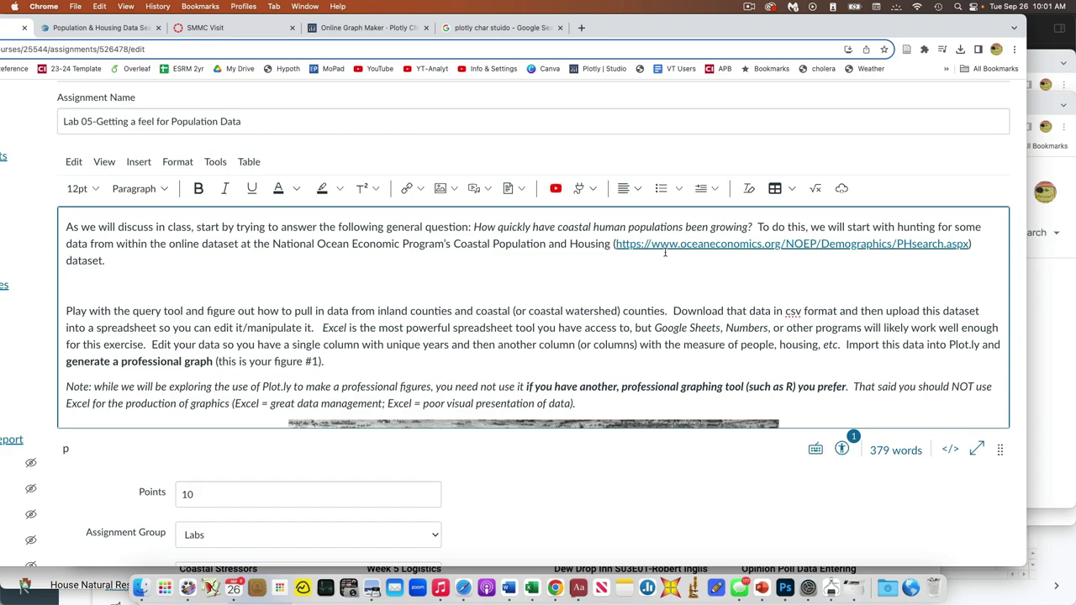
pyautogui.scroll(-5, 665, 251)
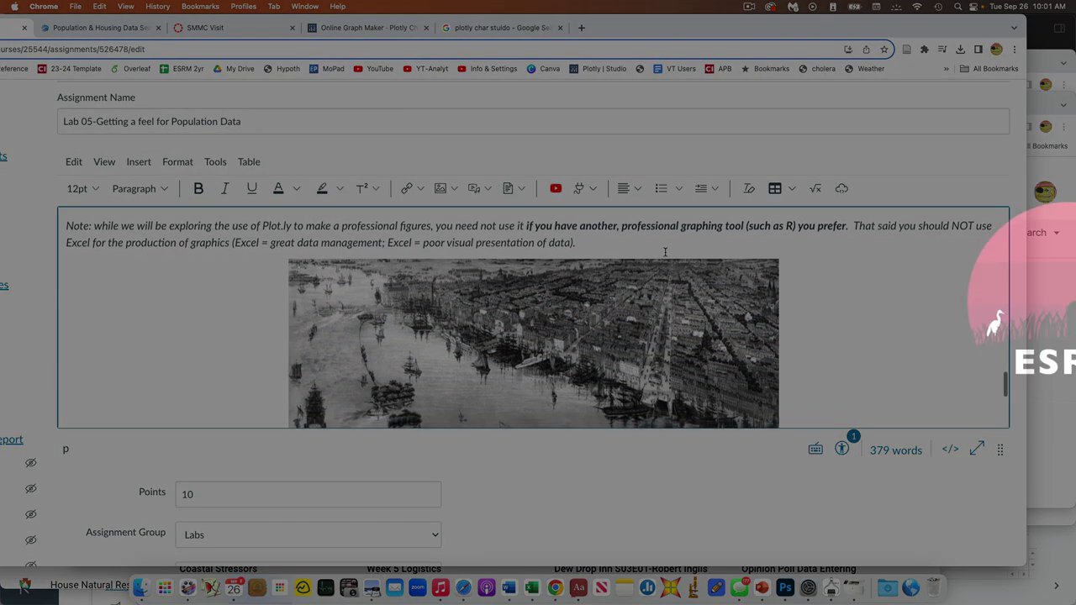